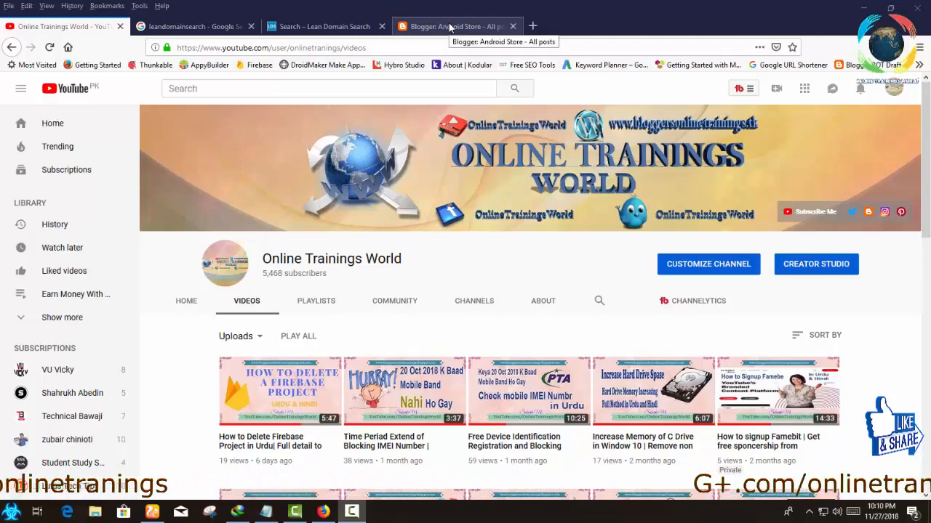
Bring up the Android Store blog's dashboard and close the Lean Domain Search and Google search pages.
{"action": "left_click", "coordinate": [450, 27]}
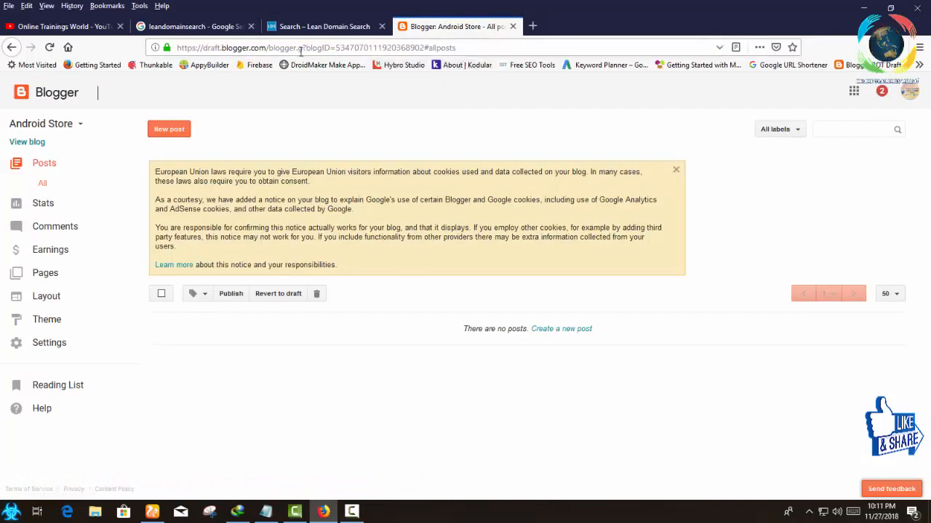
{"action": "left_click", "coordinate": [382, 26]}
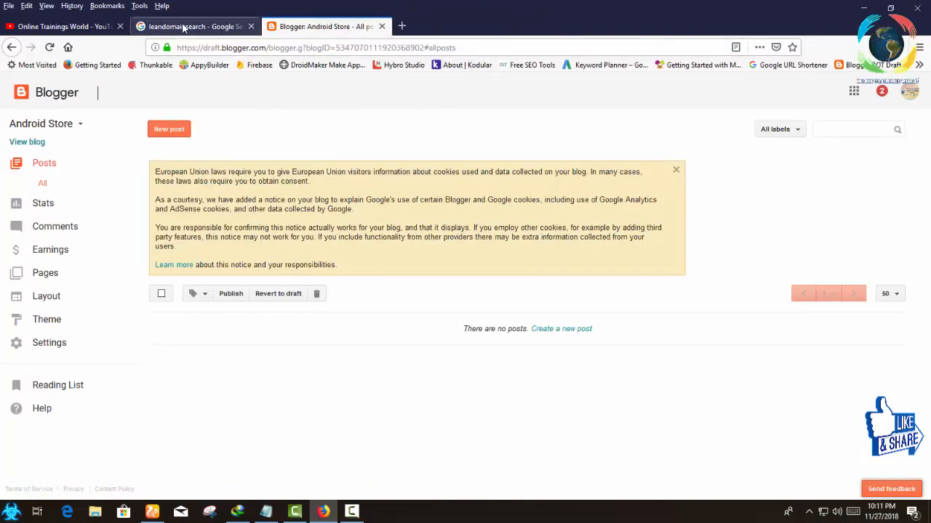
{"action": "left_click", "coordinate": [182, 27]}
{"action": "left_click", "coordinate": [251, 26]}
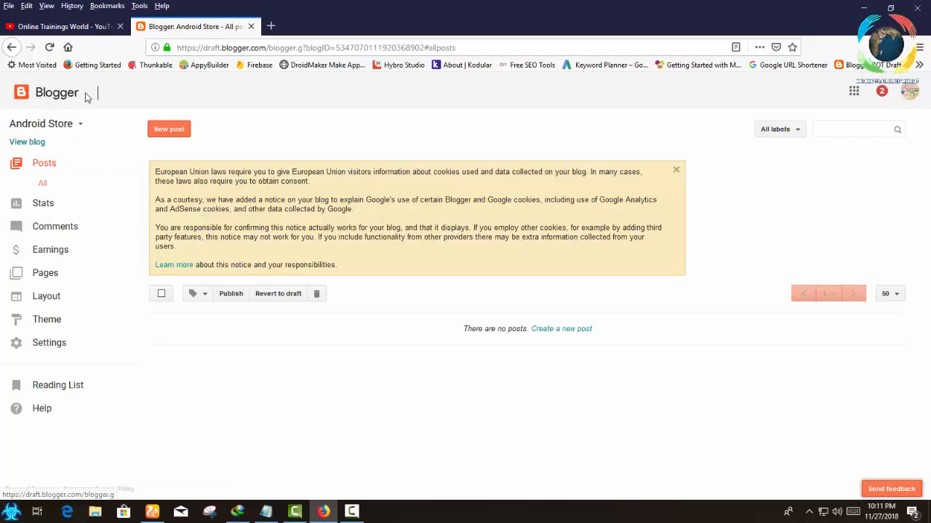
Examine the full list of Google apps and the label filter options for the blog's posts, dismissing the Internet Download Manager warning.
{"action": "left_click", "coordinate": [855, 92]}
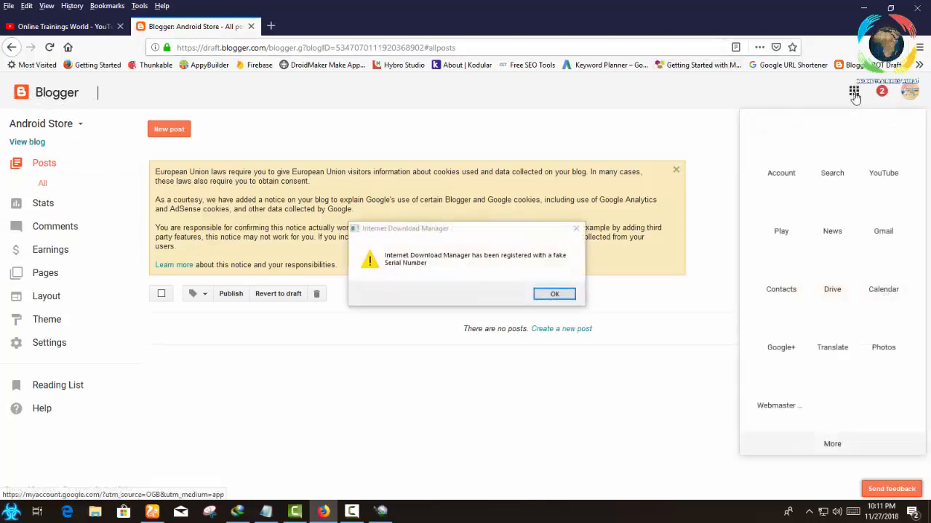
{"action": "left_click", "coordinate": [561, 294]}
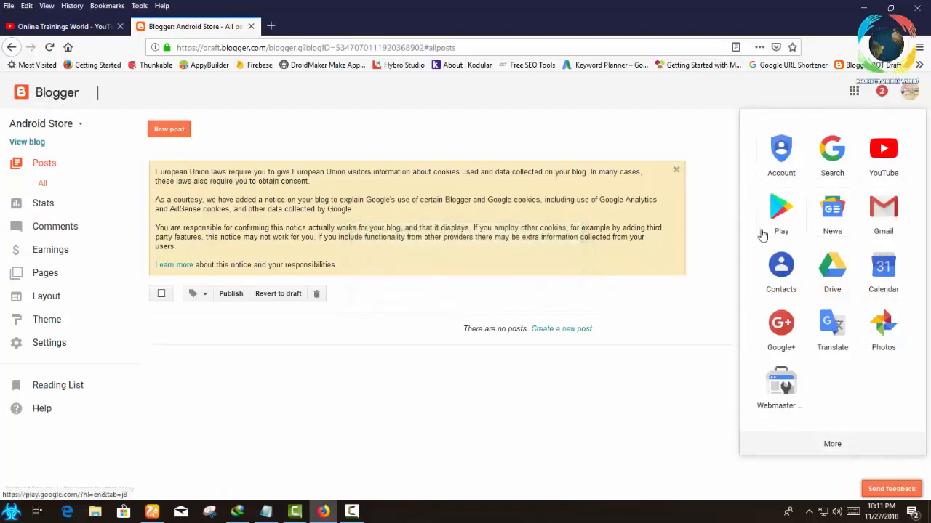
{"action": "left_click", "coordinate": [832, 445]}
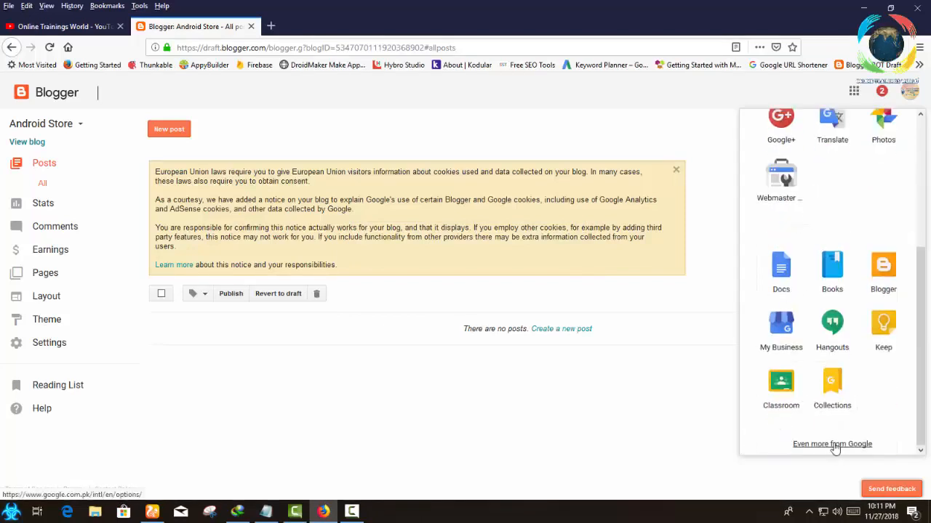
{"action": "left_click", "coordinate": [723, 435]}
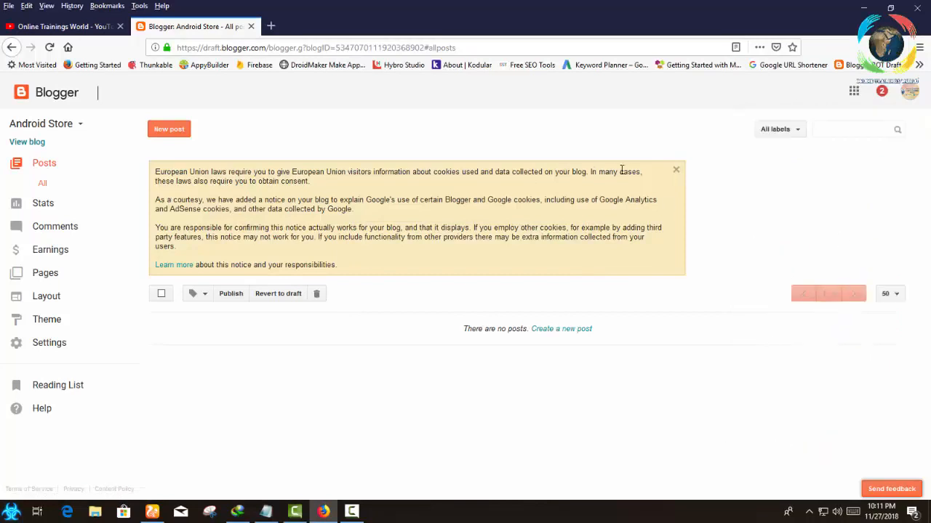
{"action": "left_click", "coordinate": [798, 131]}
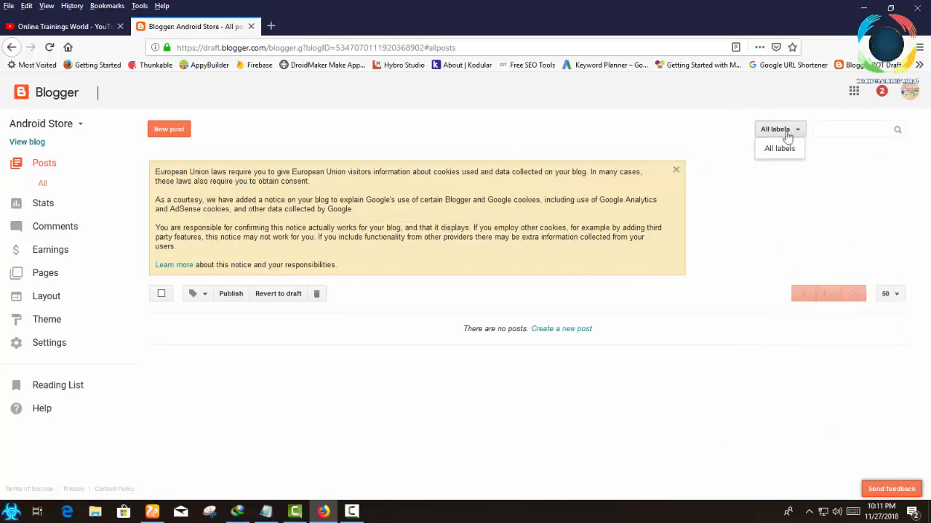
{"action": "left_click", "coordinate": [444, 143]}
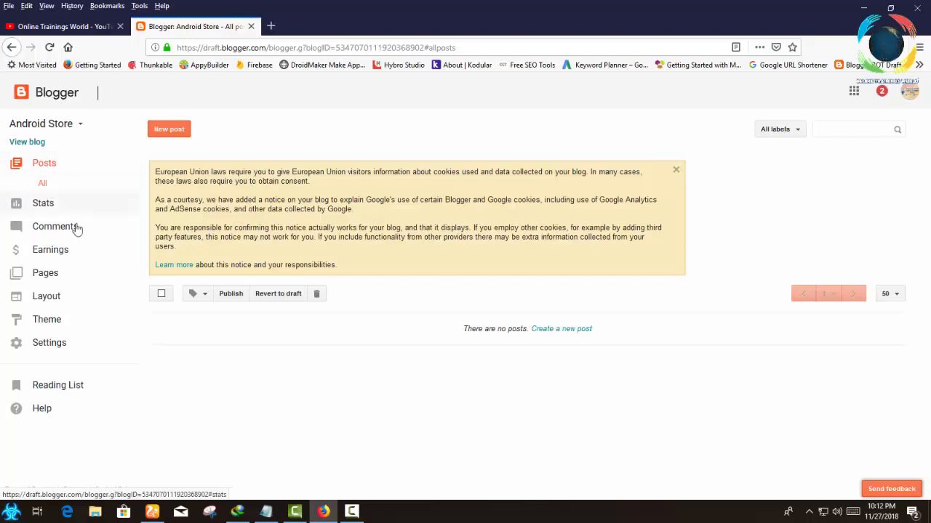
Review the blog's statistics pages: Overview, Posts, Traffic sources and Audience.
{"action": "left_click", "coordinate": [42, 207]}
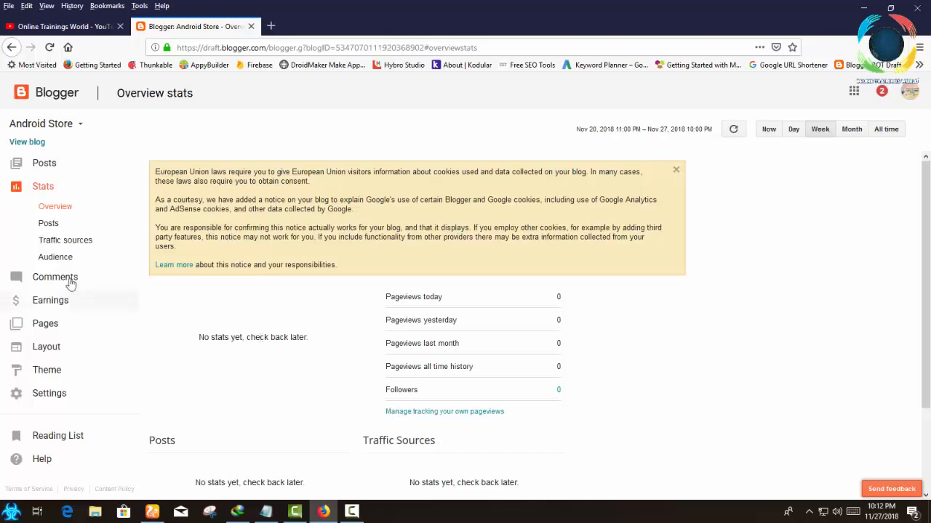
{"action": "left_click", "coordinate": [48, 225]}
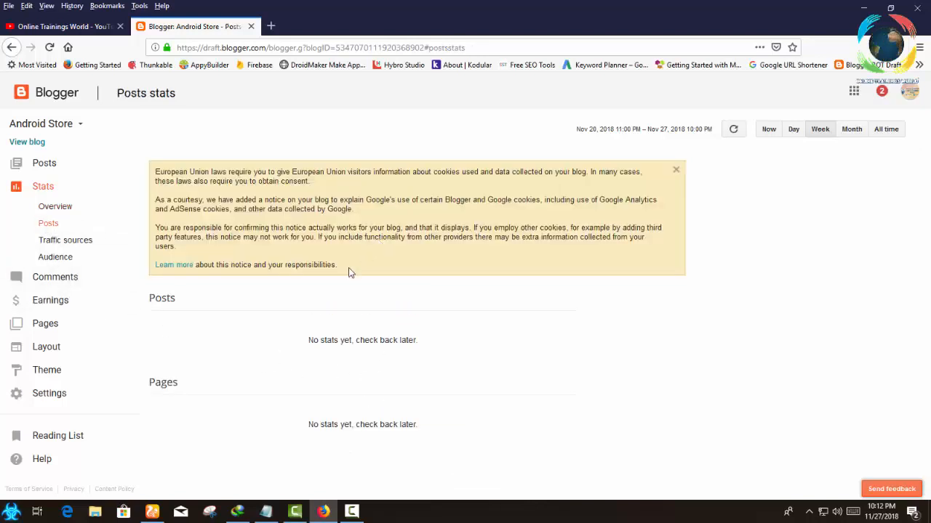
{"action": "left_click", "coordinate": [60, 244]}
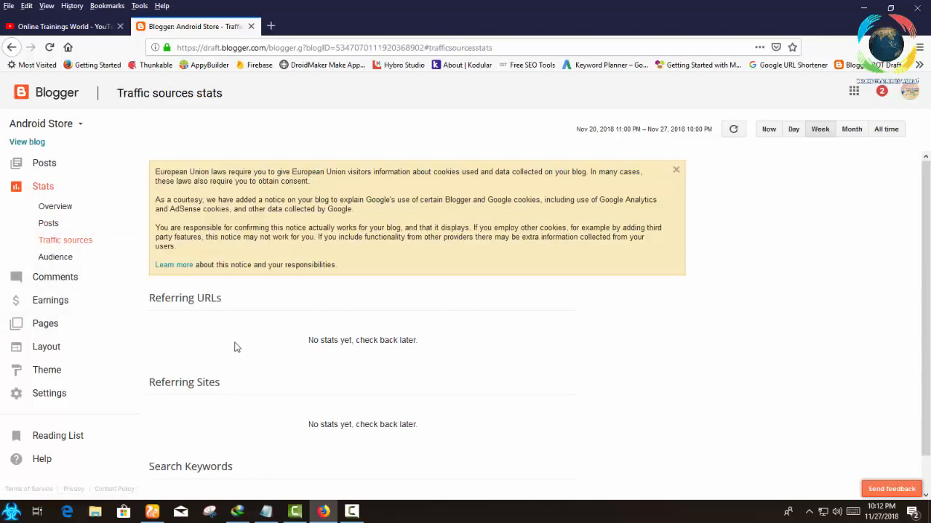
{"action": "scroll", "coordinate": [225, 363], "scroll_direction": "down", "scroll_amount": 1}
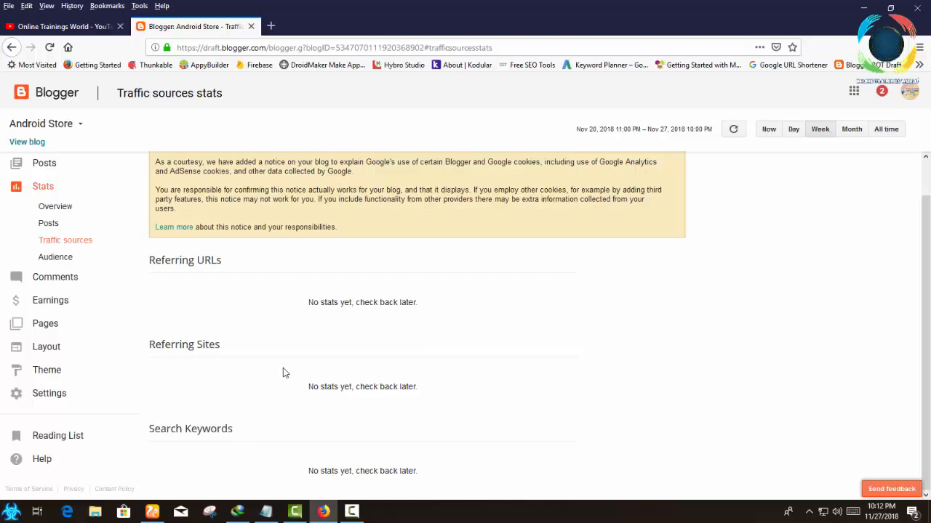
{"action": "left_click", "coordinate": [59, 259]}
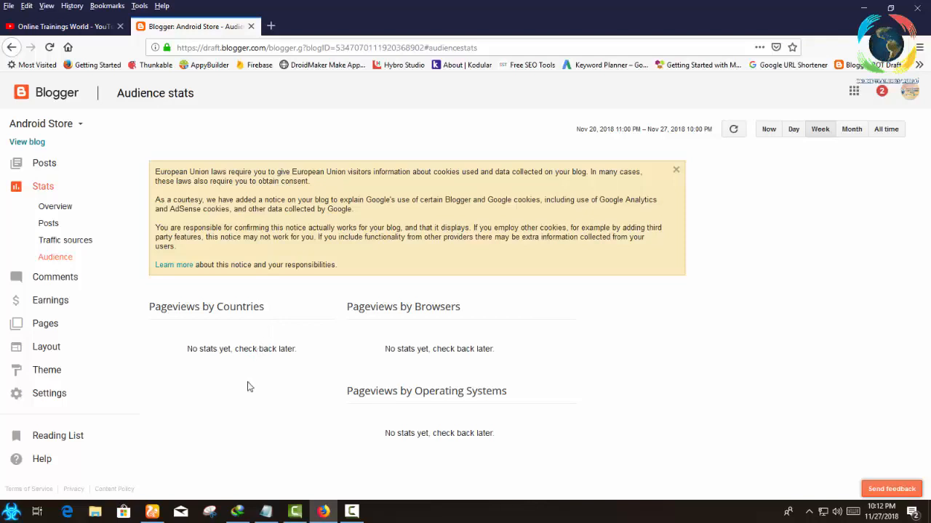
Look through the blog's published and spam comments, its AdSense earnings page and its list of pages.
{"action": "left_click", "coordinate": [50, 277]}
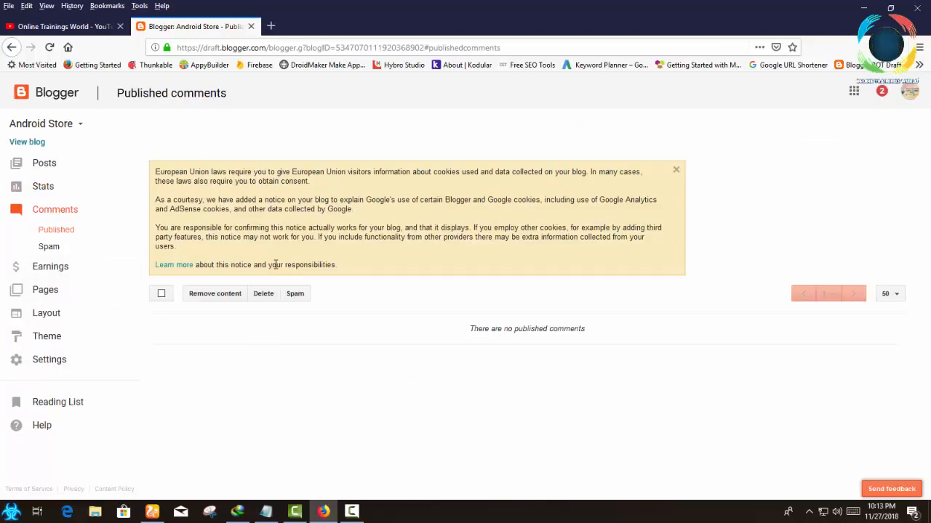
{"action": "left_click", "coordinate": [43, 250]}
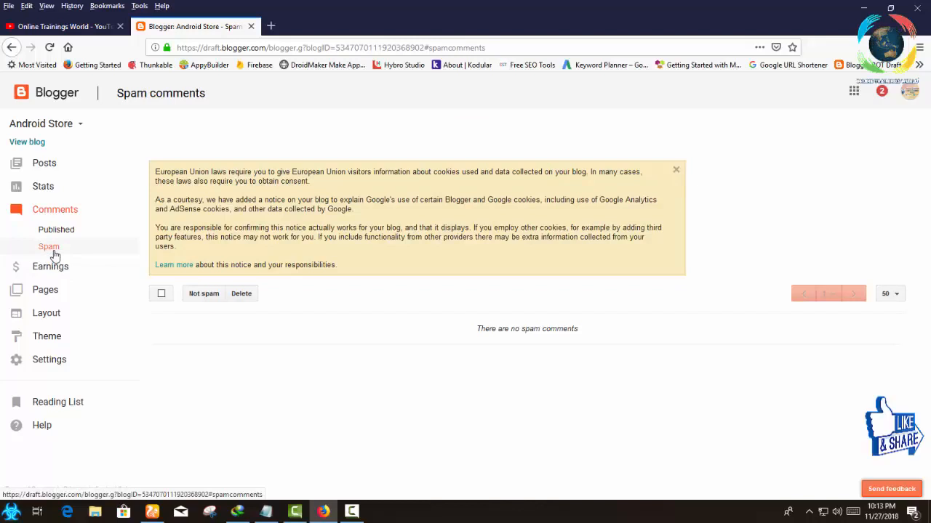
{"action": "left_click", "coordinate": [52, 268]}
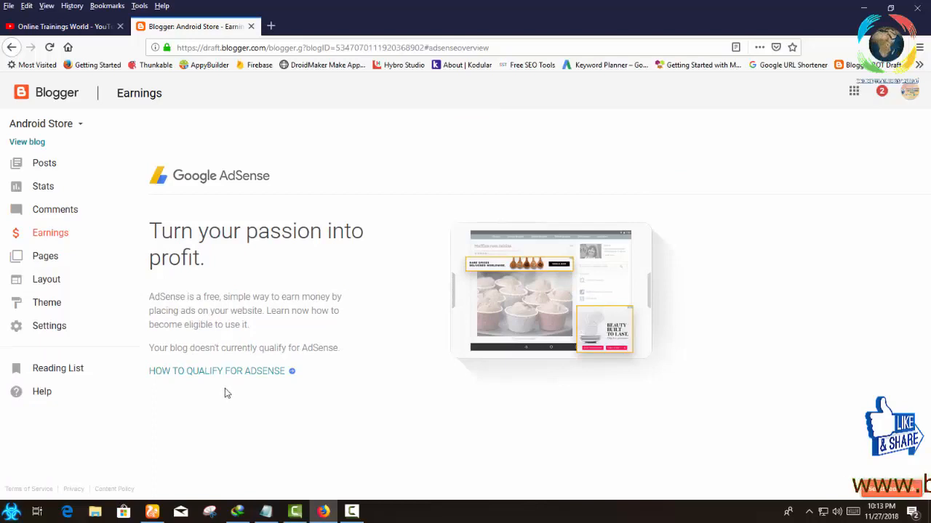
{"action": "left_click", "coordinate": [47, 255]}
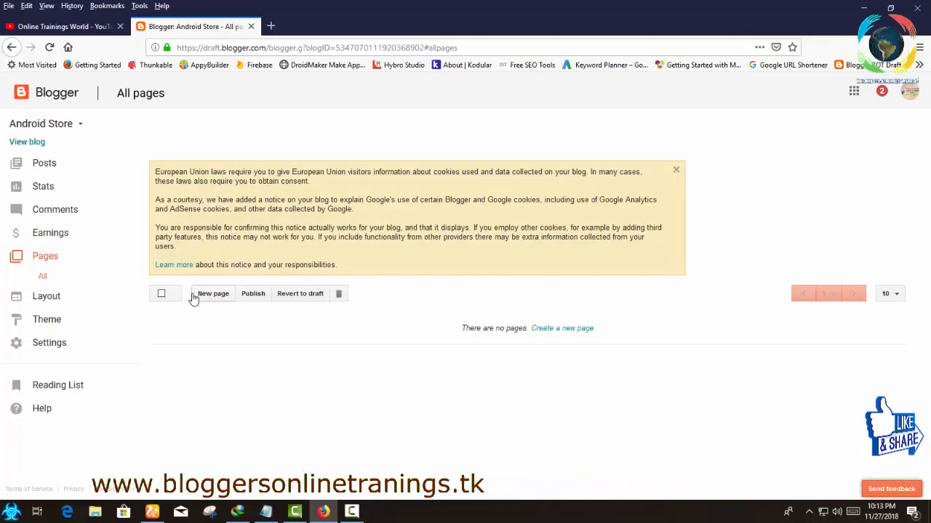
Open the blog's Layout and examine how its sidebar, header and subscription gadgets are arranged.
{"action": "left_click", "coordinate": [52, 298]}
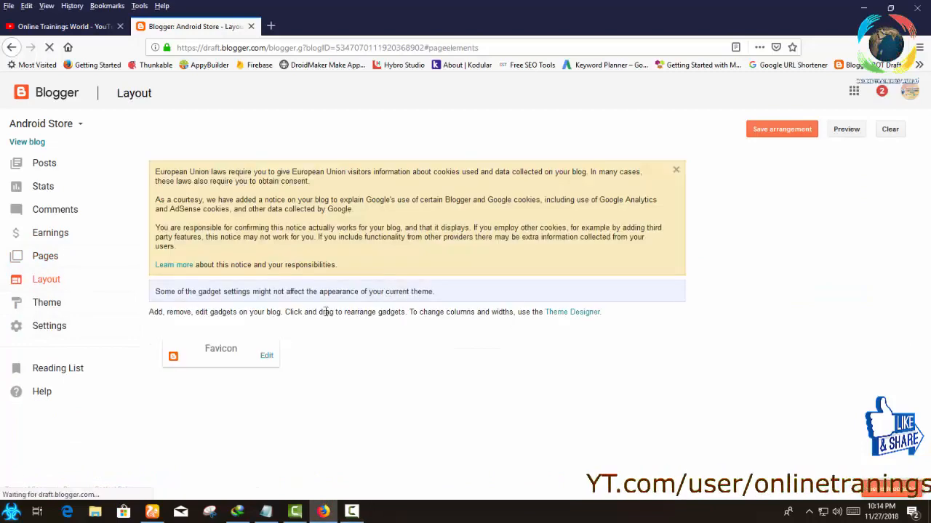
{"action": "scroll", "coordinate": [411, 311], "scroll_direction": "down", "scroll_amount": 5}
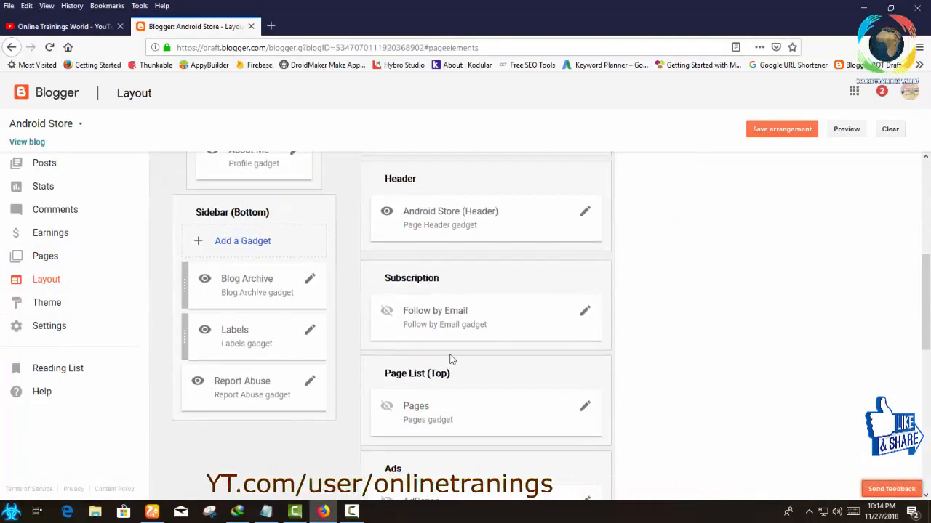
{"action": "scroll", "coordinate": [449, 357], "scroll_direction": "up", "scroll_amount": 3}
{"action": "scroll", "coordinate": [449, 357], "scroll_direction": "down", "scroll_amount": 2}
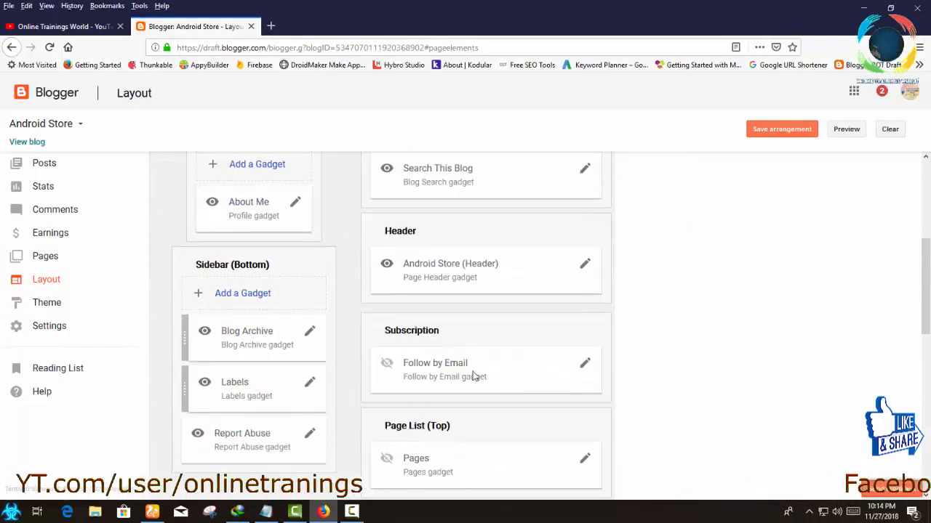
{"action": "scroll", "coordinate": [473, 356], "scroll_direction": "up", "scroll_amount": 5}
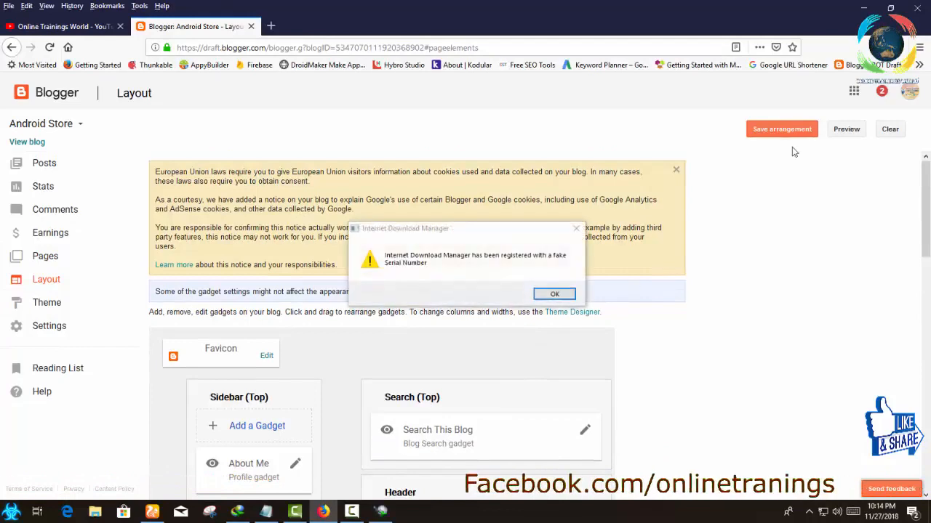
Dismiss the Internet Download Manager warning, view the live blog with its search field open, and close it again.
{"action": "left_click", "coordinate": [555, 293]}
{"action": "left_click", "coordinate": [25, 142]}
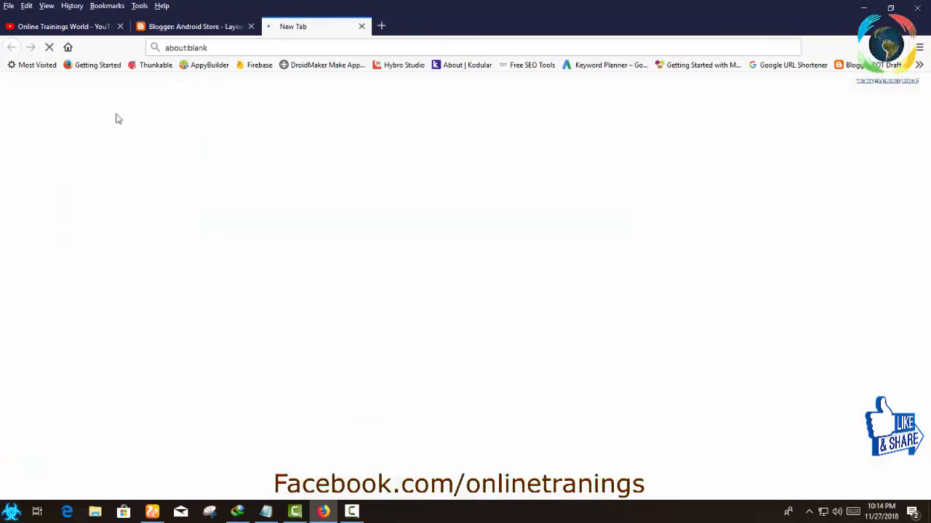
{"action": "left_click", "coordinate": [194, 28]}
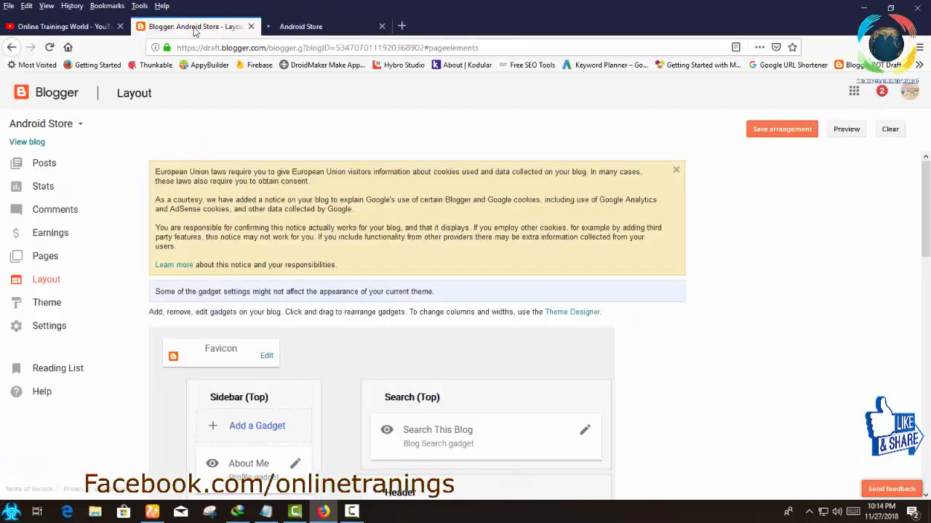
{"action": "left_click", "coordinate": [290, 26]}
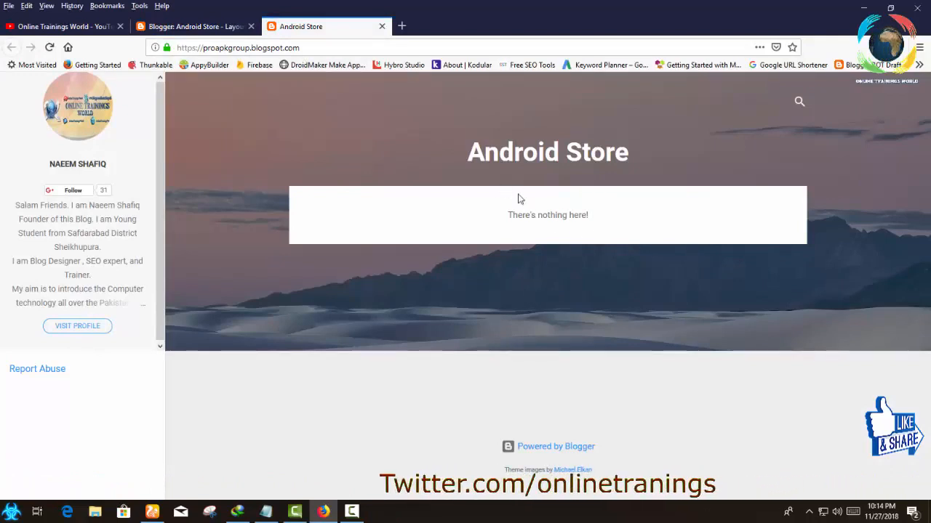
{"action": "left_click", "coordinate": [799, 104]}
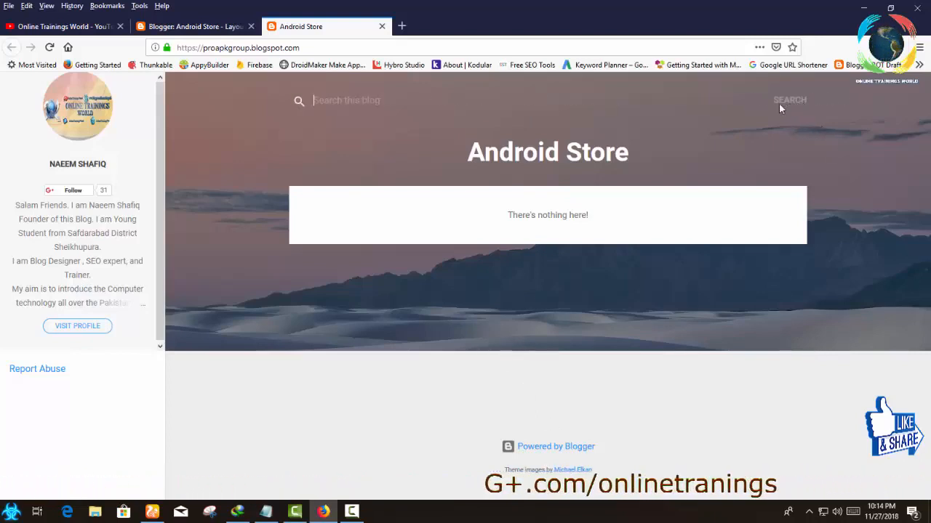
{"action": "left_click", "coordinate": [381, 26]}
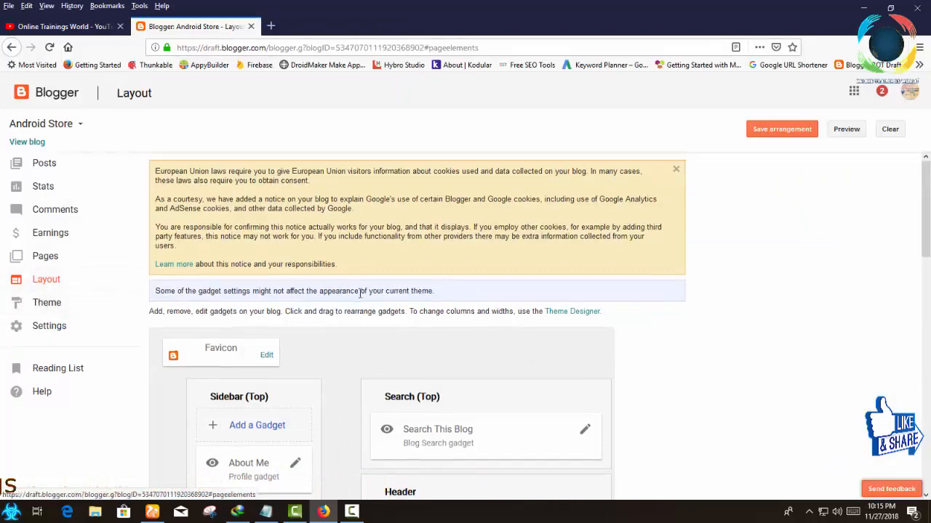
Examine the Ads, Page Body, Page List and bottom sidebar gadgets in the blog's layout.
{"action": "scroll", "coordinate": [301, 291], "scroll_direction": "down", "scroll_amount": 7}
{"action": "scroll", "coordinate": [417, 402], "scroll_direction": "down", "scroll_amount": 2}
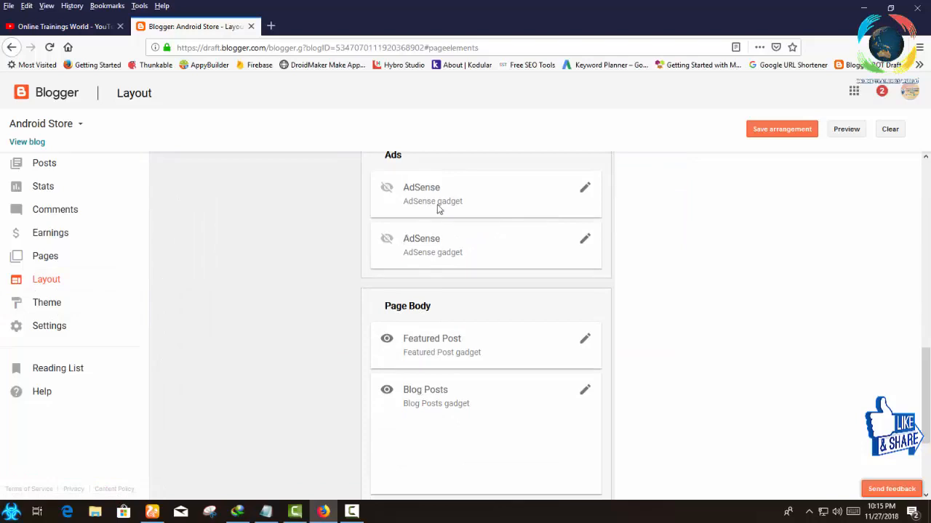
{"action": "scroll", "coordinate": [408, 276], "scroll_direction": "up", "scroll_amount": 5}
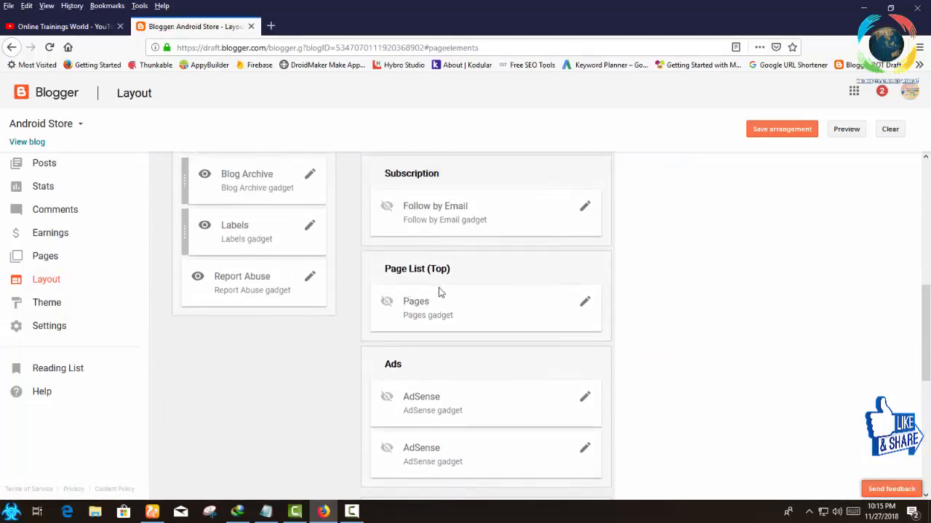
{"action": "scroll", "coordinate": [438, 291], "scroll_direction": "up", "scroll_amount": 1}
{"action": "scroll", "coordinate": [387, 344], "scroll_direction": "up", "scroll_amount": 1}
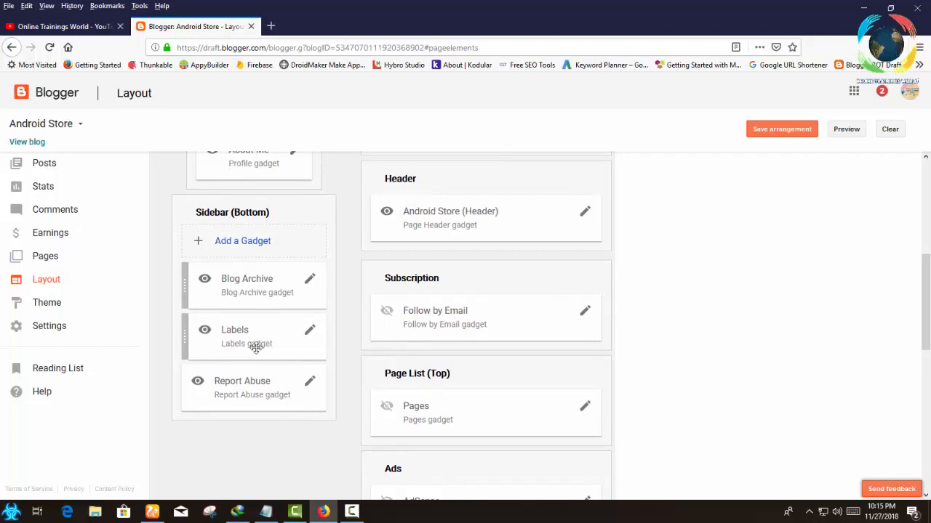
Open the blog's Theme section and examine its desktop and mobile previews and the theme families from Contempo to Travel.
{"action": "left_click", "coordinate": [40, 307]}
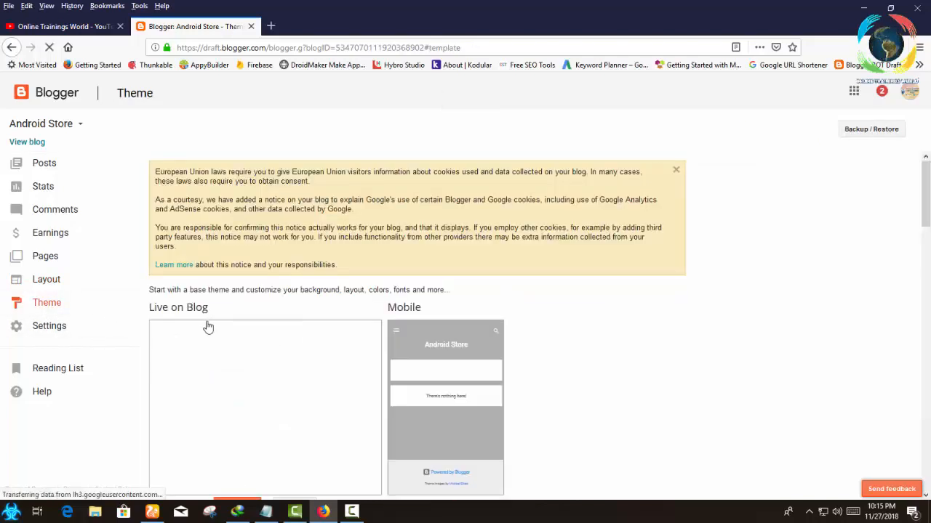
{"action": "scroll", "coordinate": [276, 312], "scroll_direction": "down", "scroll_amount": 1}
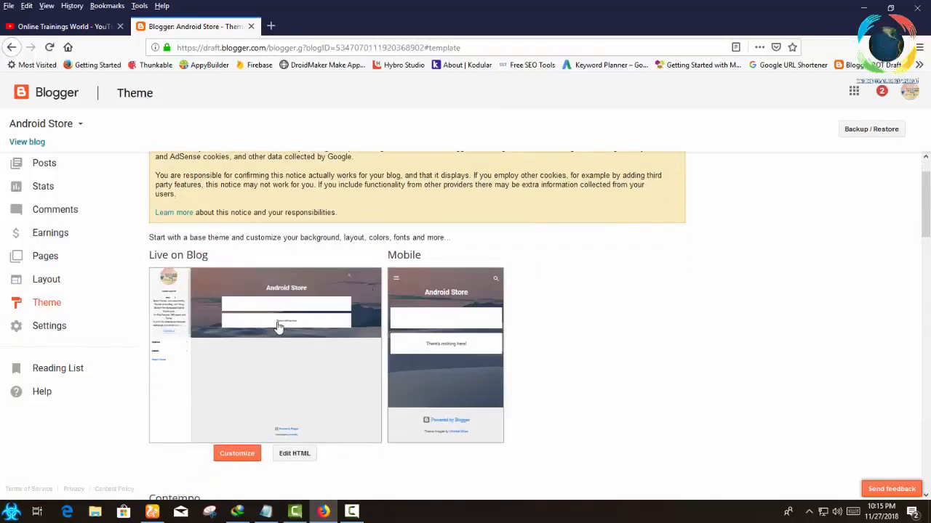
{"action": "scroll", "coordinate": [262, 327], "scroll_direction": "down", "scroll_amount": 1}
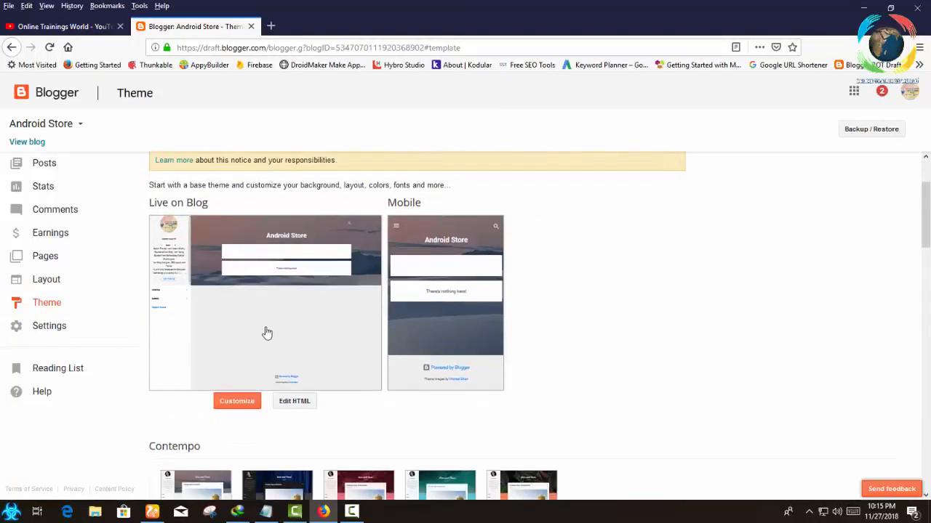
{"action": "scroll", "coordinate": [272, 329], "scroll_direction": "down", "scroll_amount": 3}
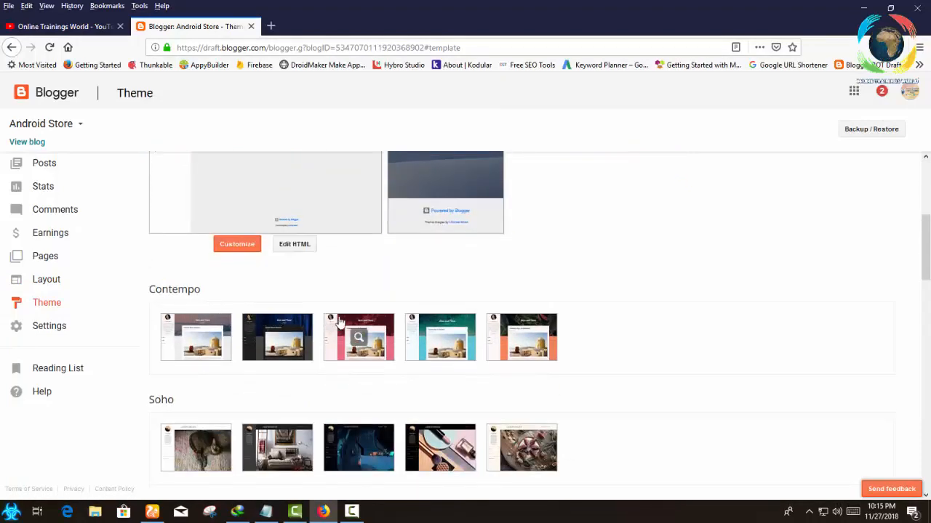
{"action": "scroll", "coordinate": [339, 322], "scroll_direction": "down", "scroll_amount": 4}
{"action": "scroll", "coordinate": [338, 322], "scroll_direction": "down", "scroll_amount": 3}
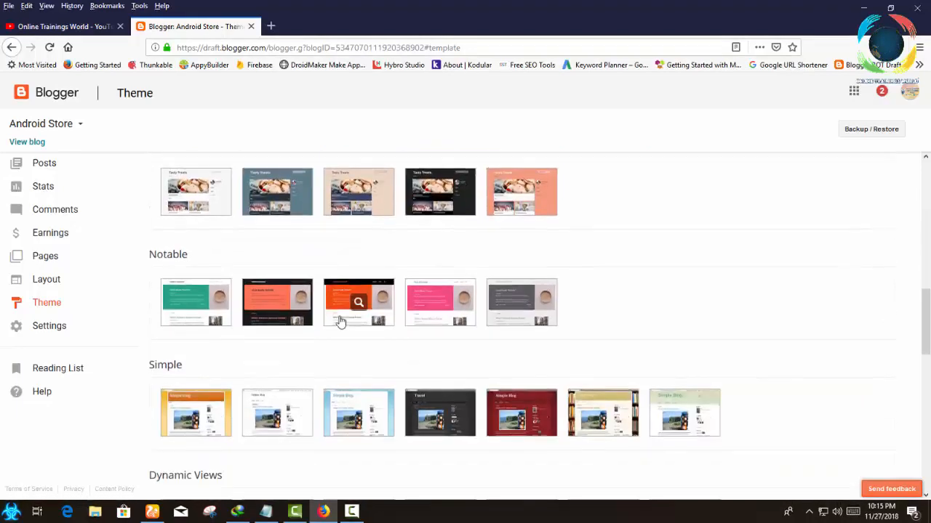
{"action": "scroll", "coordinate": [182, 365], "scroll_direction": "down", "scroll_amount": 3}
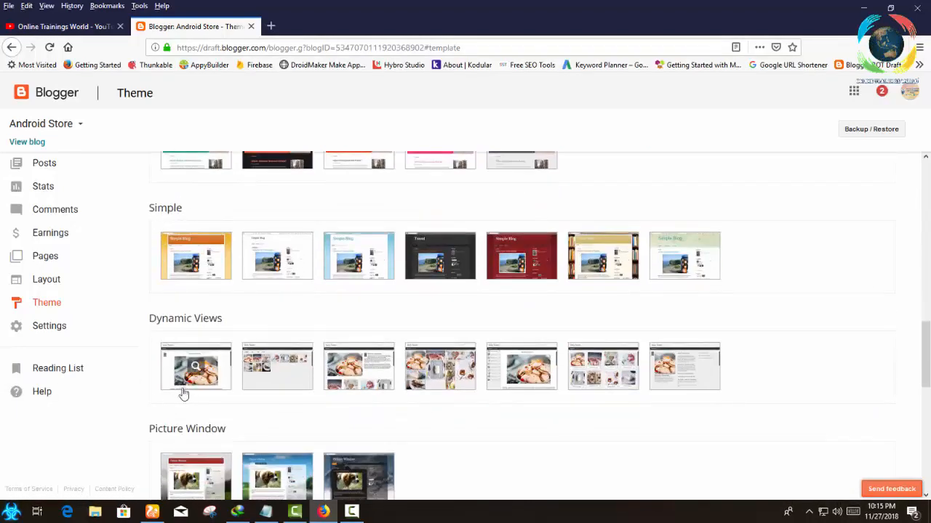
{"action": "scroll", "coordinate": [183, 393], "scroll_direction": "down", "scroll_amount": 3}
{"action": "scroll", "coordinate": [167, 324], "scroll_direction": "up", "scroll_amount": 3}
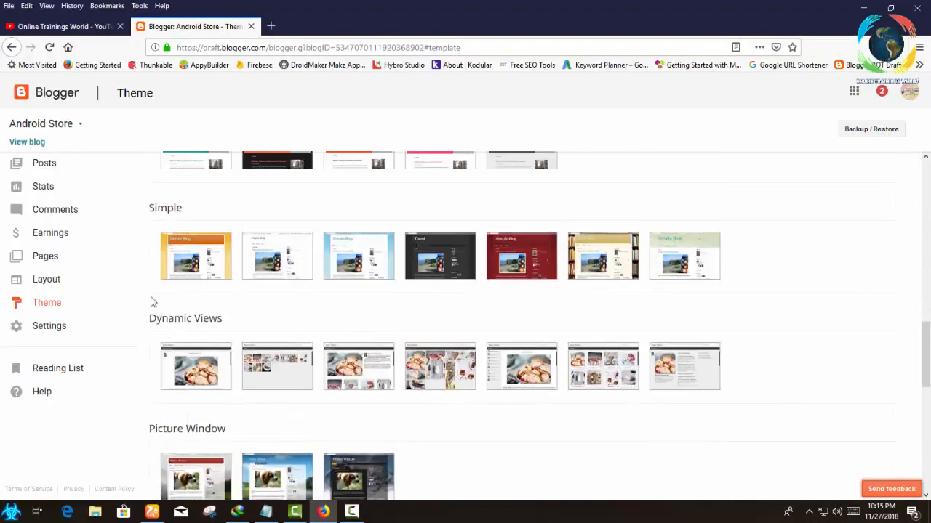
{"action": "scroll", "coordinate": [182, 312], "scroll_direction": "down", "scroll_amount": 3}
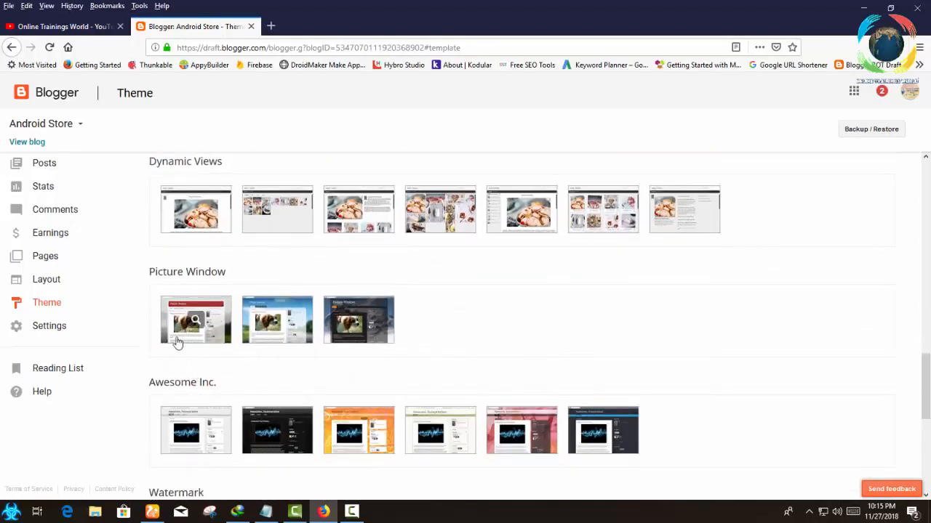
{"action": "scroll", "coordinate": [211, 400], "scroll_direction": "down", "scroll_amount": 4}
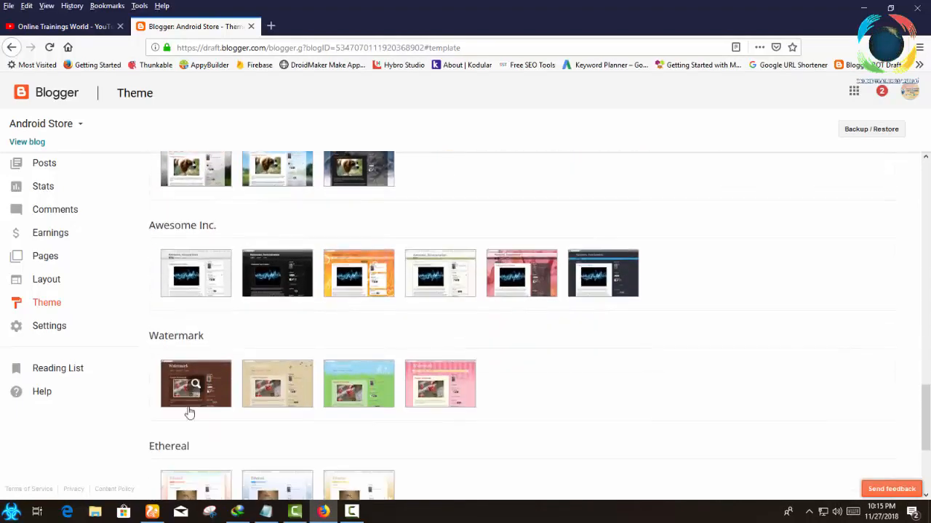
{"action": "scroll", "coordinate": [218, 375], "scroll_direction": "down", "scroll_amount": 3}
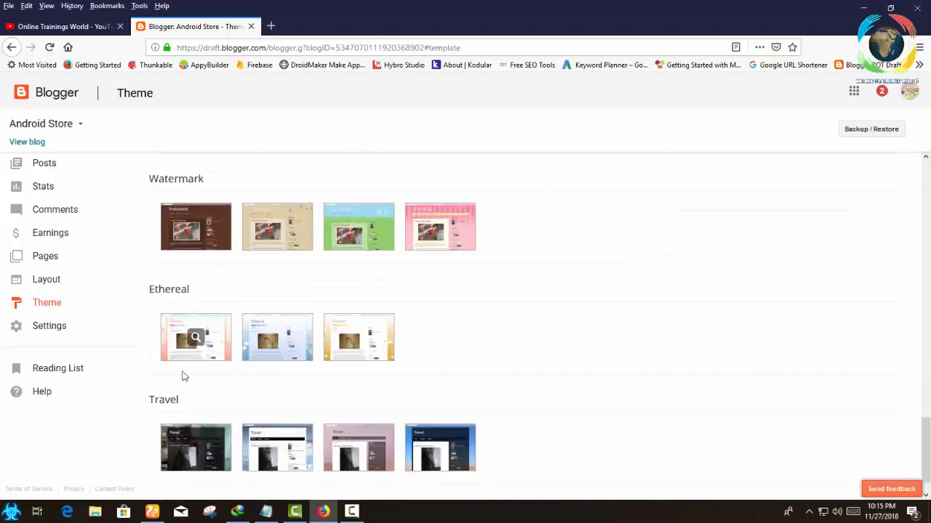
{"action": "scroll", "coordinate": [184, 396], "scroll_direction": "down", "scroll_amount": 1}
Look back through the theme gallery up to Contempo and compare the Contempo, Soho, Emporio, Notable and Simple variants.
{"action": "scroll", "coordinate": [182, 401], "scroll_direction": "up", "scroll_amount": 4}
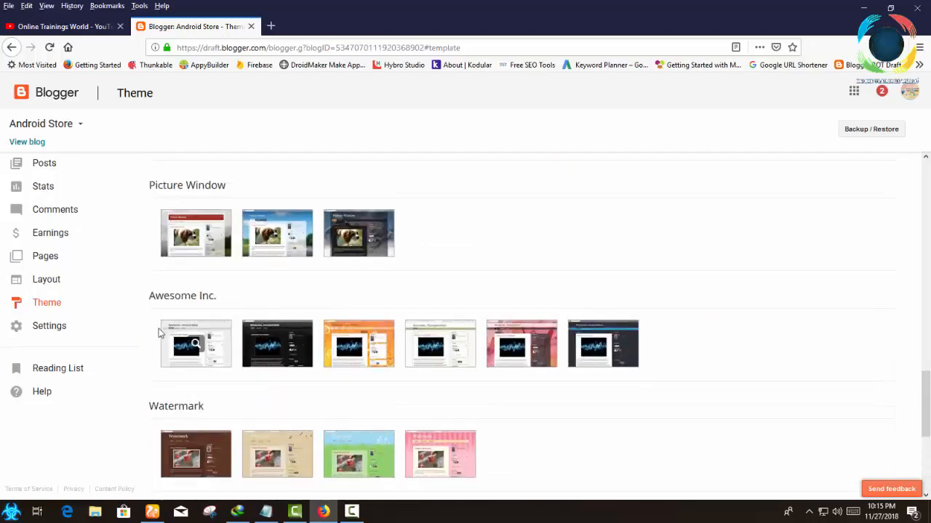
{"action": "scroll", "coordinate": [167, 345], "scroll_direction": "up", "scroll_amount": 3}
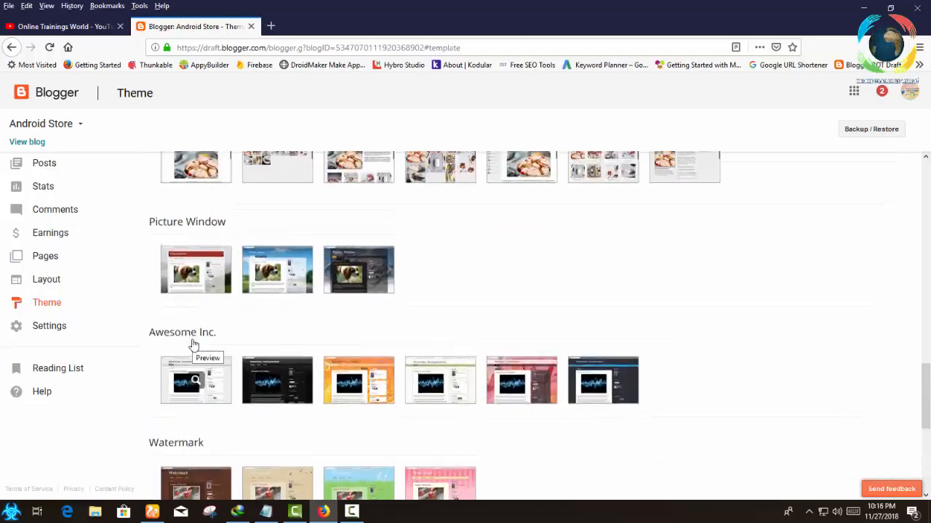
{"action": "scroll", "coordinate": [162, 291], "scroll_direction": "up", "scroll_amount": 3}
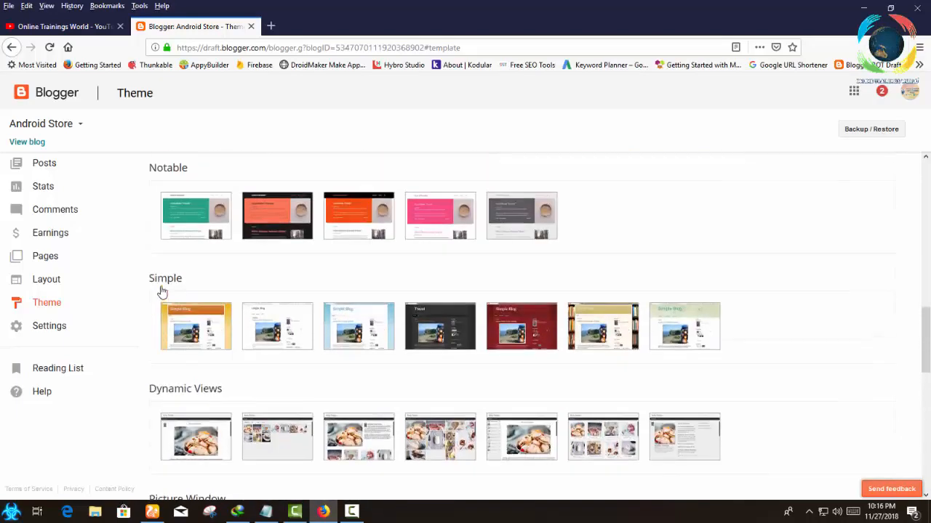
{"action": "scroll", "coordinate": [161, 270], "scroll_direction": "up", "scroll_amount": 3}
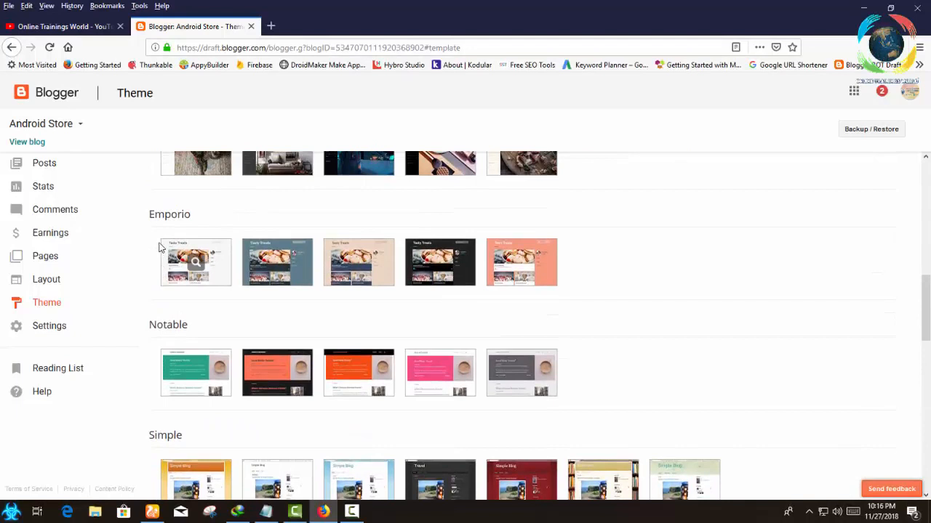
{"action": "scroll", "coordinate": [171, 262], "scroll_direction": "up", "scroll_amount": 2}
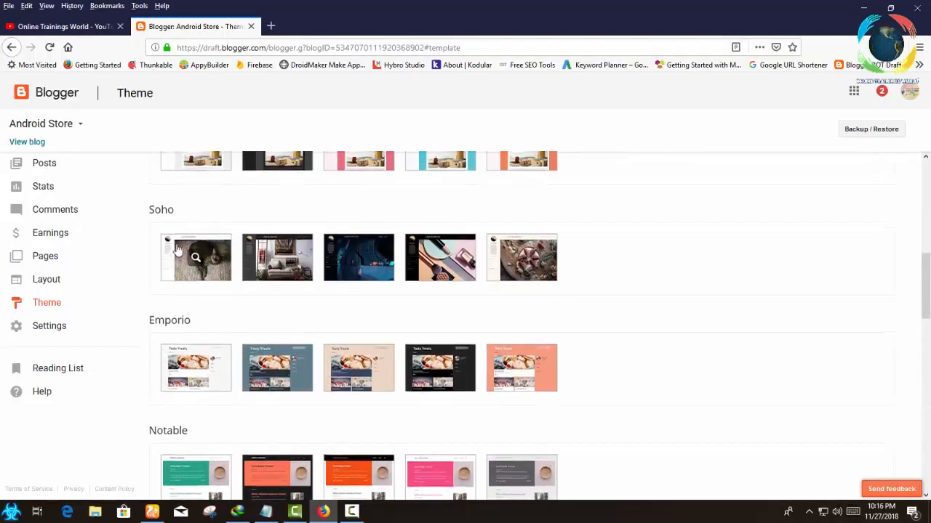
{"action": "scroll", "coordinate": [174, 255], "scroll_direction": "up", "scroll_amount": 3}
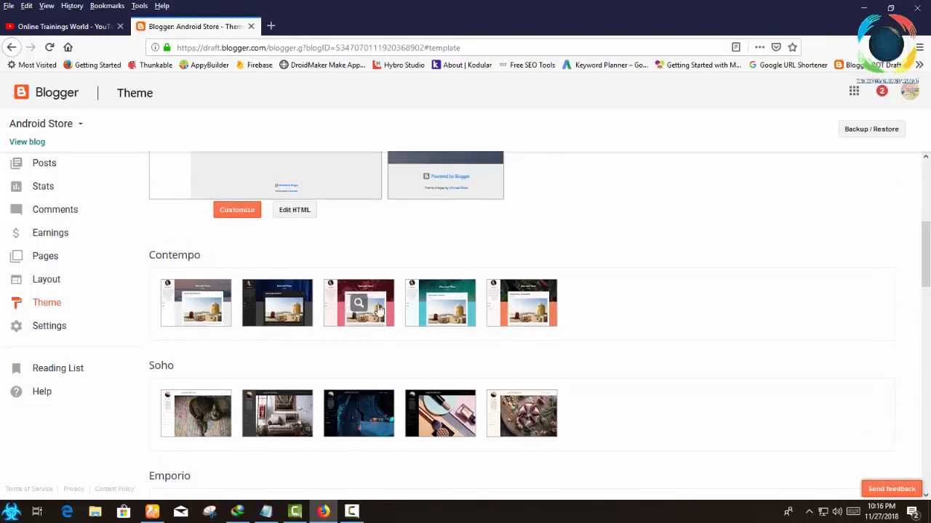
{"action": "scroll", "coordinate": [284, 327], "scroll_direction": "down", "scroll_amount": 2}
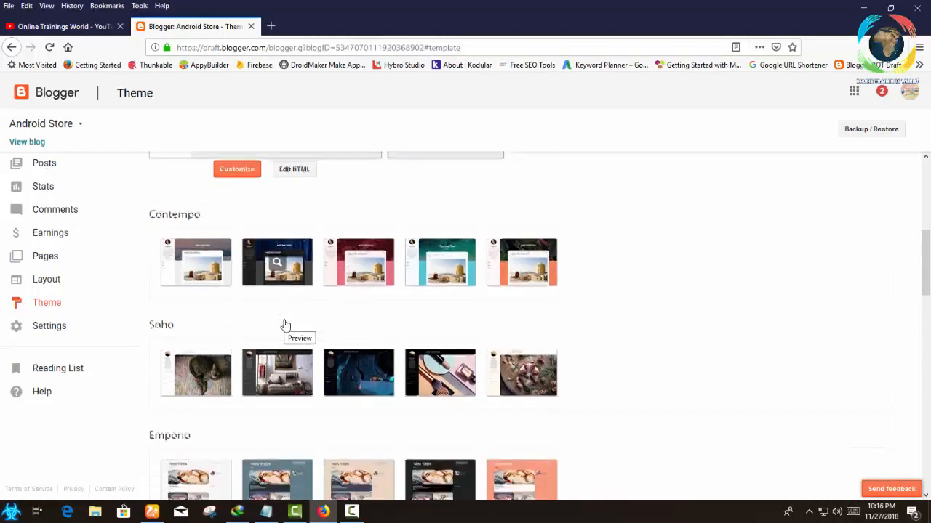
{"action": "scroll", "coordinate": [451, 331], "scroll_direction": "down", "scroll_amount": 2}
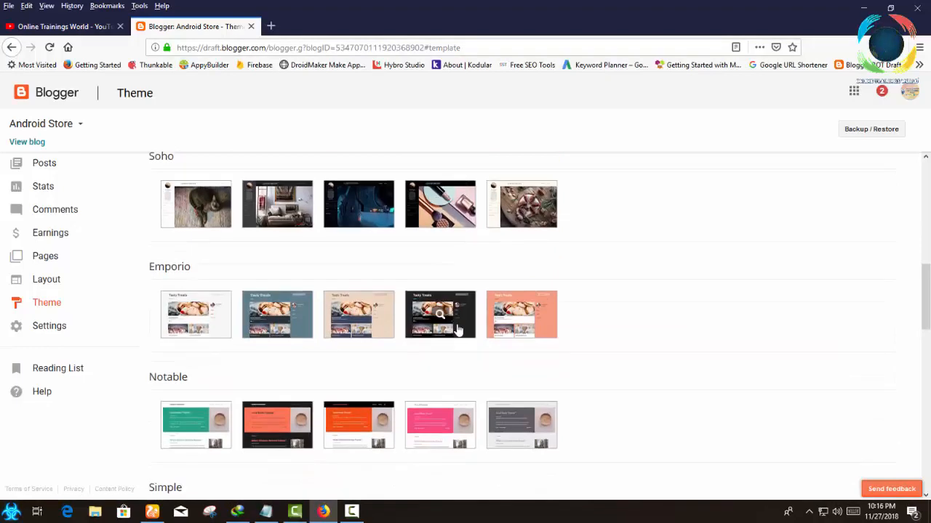
{"action": "scroll", "coordinate": [270, 337], "scroll_direction": "down", "scroll_amount": 3}
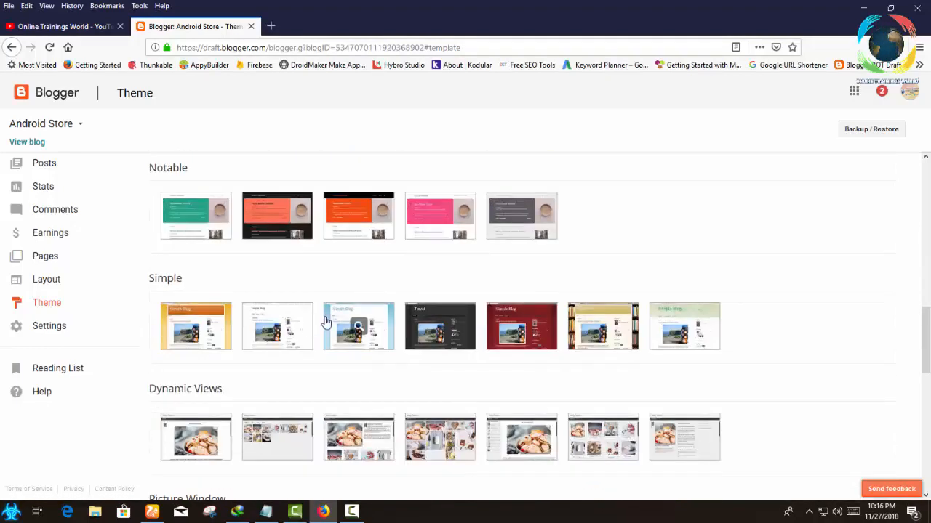
Apply the first, light variant of the Emporio theme to the blog and check its live preview.
{"action": "scroll", "coordinate": [339, 313], "scroll_direction": "up", "scroll_amount": 2}
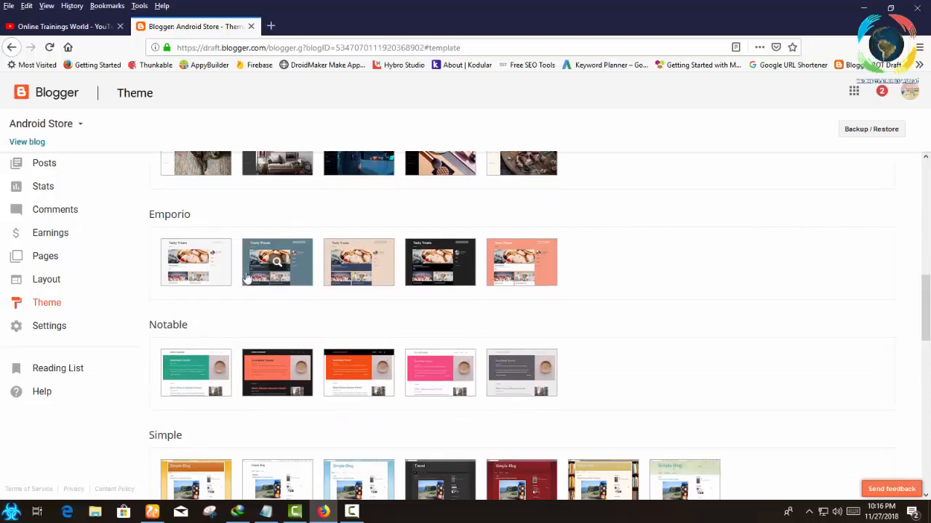
{"action": "left_click", "coordinate": [197, 262]}
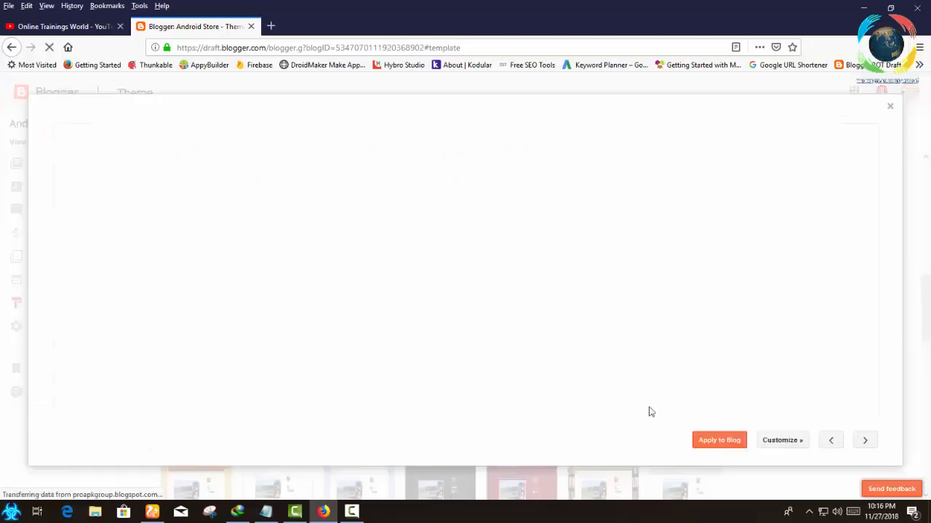
{"action": "left_click", "coordinate": [725, 441]}
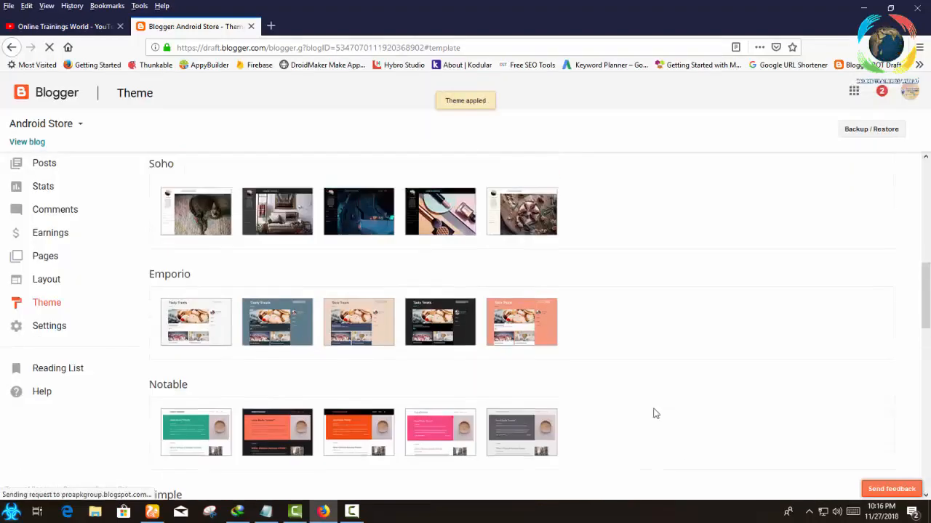
{"action": "scroll", "coordinate": [653, 413], "scroll_direction": "up", "scroll_amount": 6}
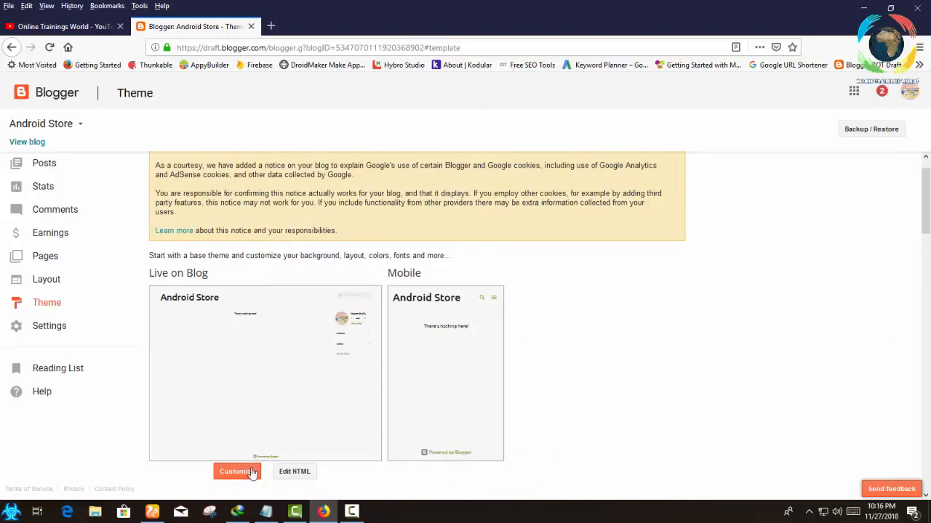
View the live Android Store blog with the Emporio theme and close it again.
{"action": "left_click", "coordinate": [29, 125]}
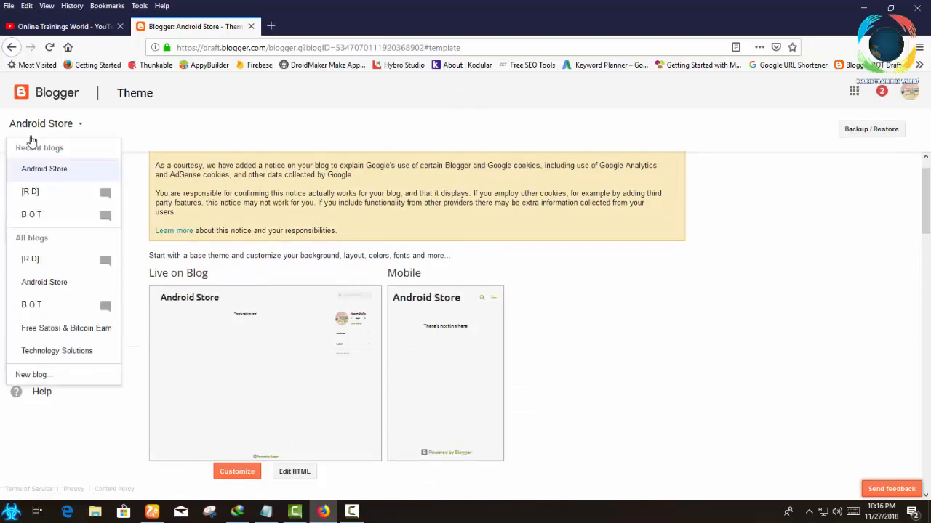
{"action": "left_click", "coordinate": [37, 129]}
{"action": "left_click", "coordinate": [38, 144]}
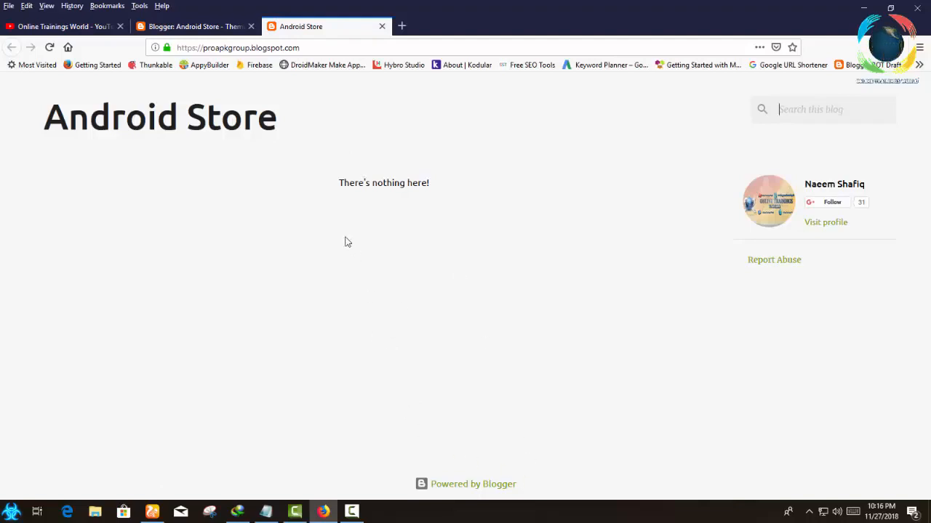
{"action": "left_click", "coordinate": [380, 27]}
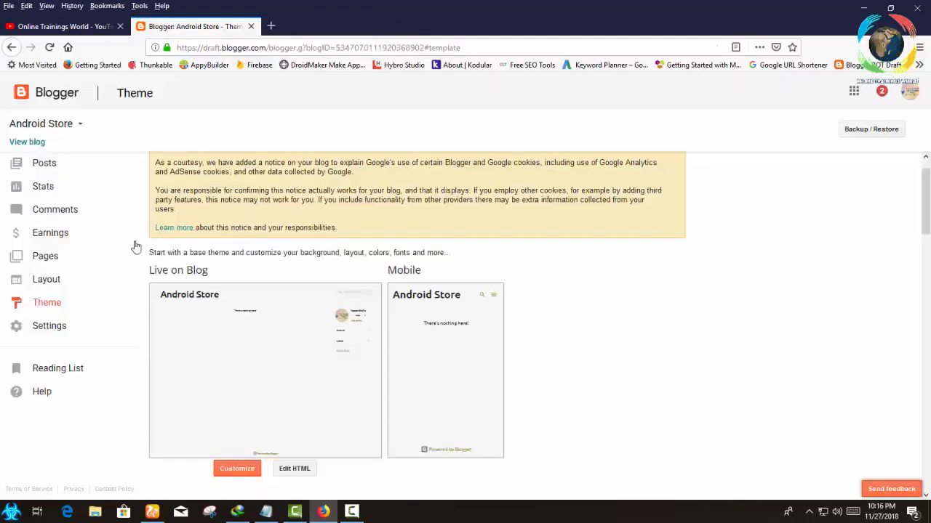
Look through the blog's Basic, Posts, comments and sharing, Email, Language and formatting, Search preferences, Other and User settings.
{"action": "scroll", "coordinate": [218, 327], "scroll_direction": "down", "scroll_amount": 5}
{"action": "left_click", "coordinate": [42, 325]}
{"action": "left_click", "coordinate": [43, 326]}
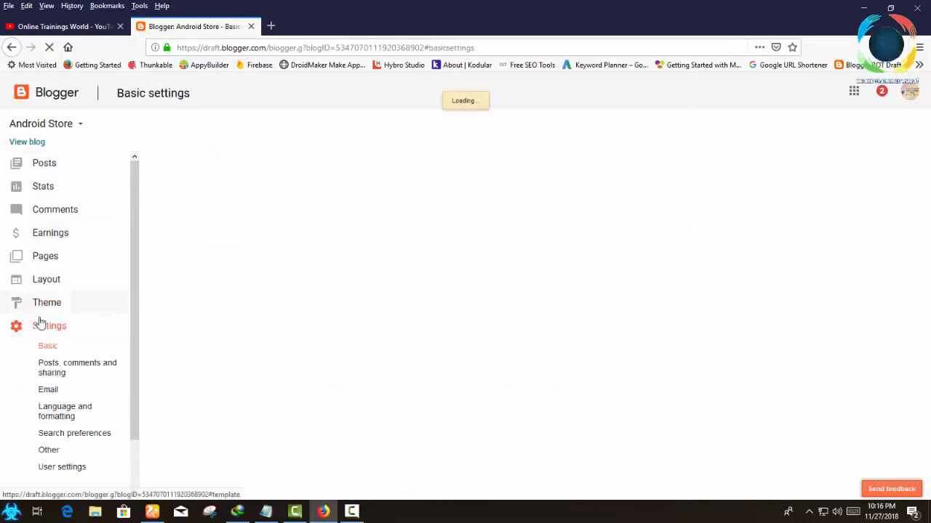
{"action": "left_click", "coordinate": [52, 374]}
{"action": "left_click", "coordinate": [50, 391]}
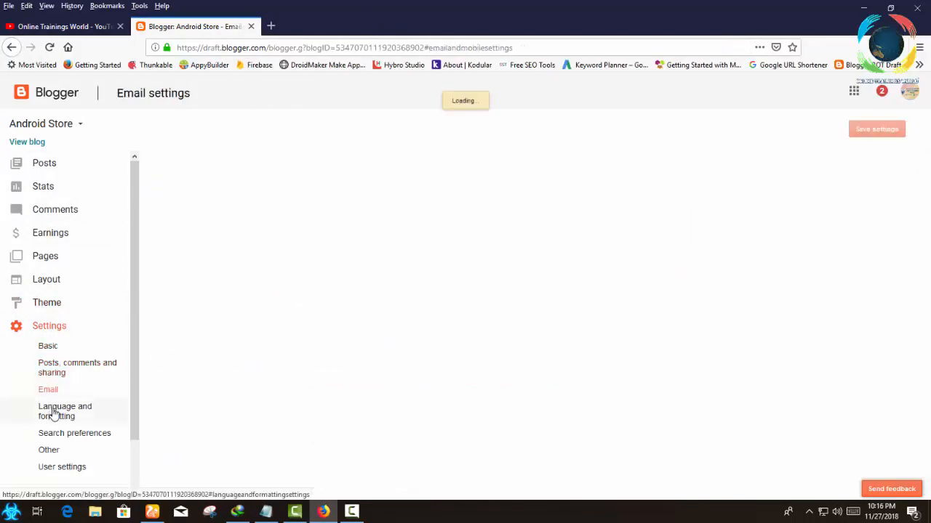
{"action": "left_click", "coordinate": [59, 412]}
{"action": "scroll", "coordinate": [108, 426], "scroll_direction": "down", "scroll_amount": 2}
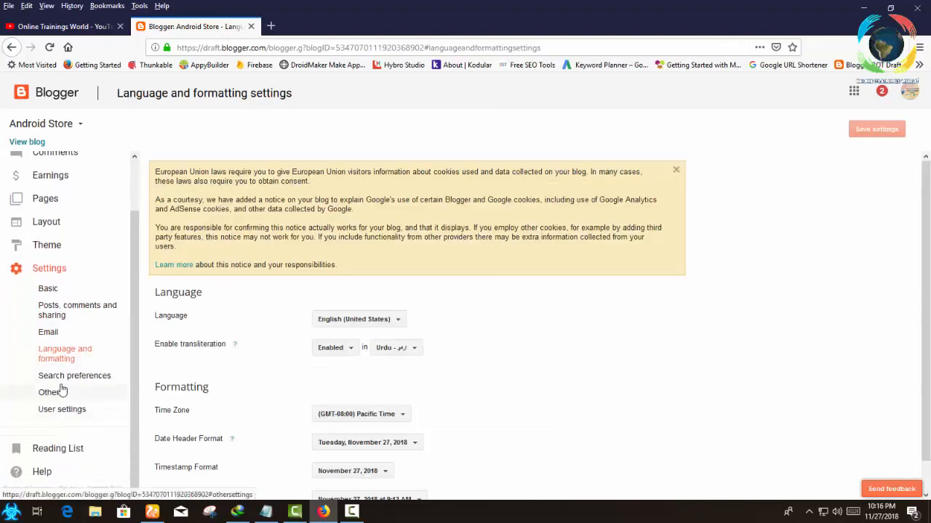
{"action": "left_click", "coordinate": [64, 377]}
{"action": "left_click", "coordinate": [51, 393]}
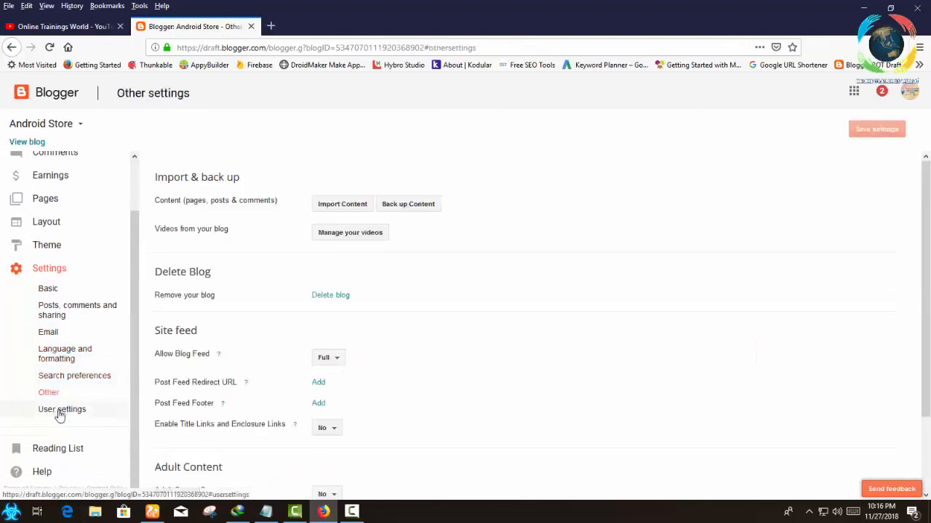
{"action": "left_click", "coordinate": [60, 409]}
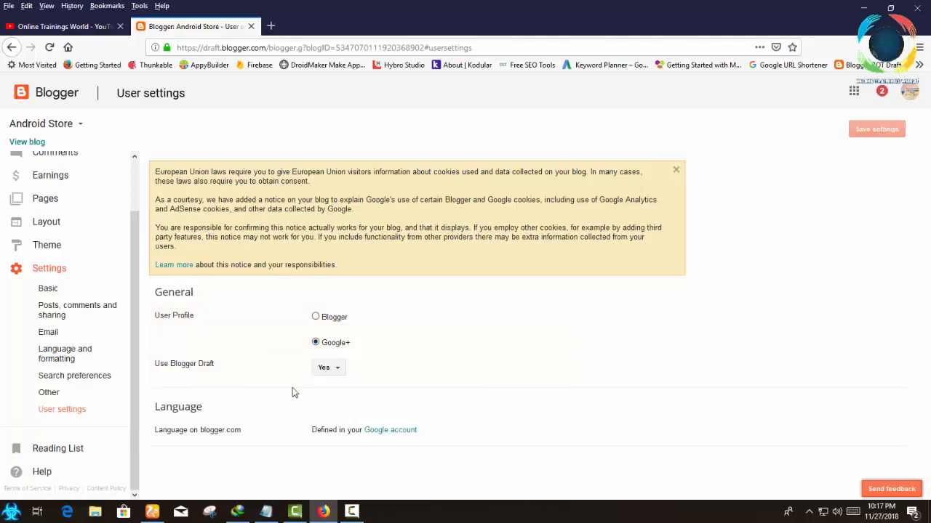
Go back to the Basic settings, view the live Android Store blog in its own tab and return to the settings.
{"action": "left_click", "coordinate": [49, 289]}
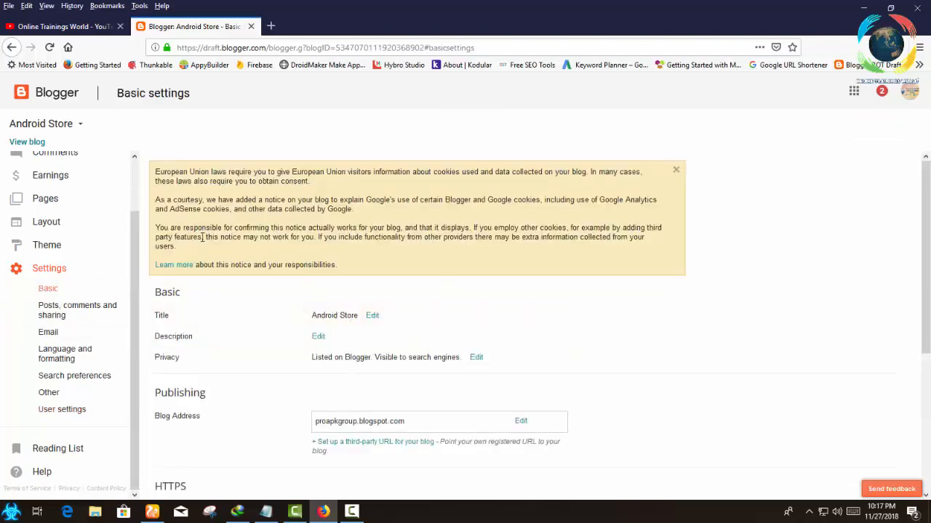
{"action": "left_click", "coordinate": [28, 142]}
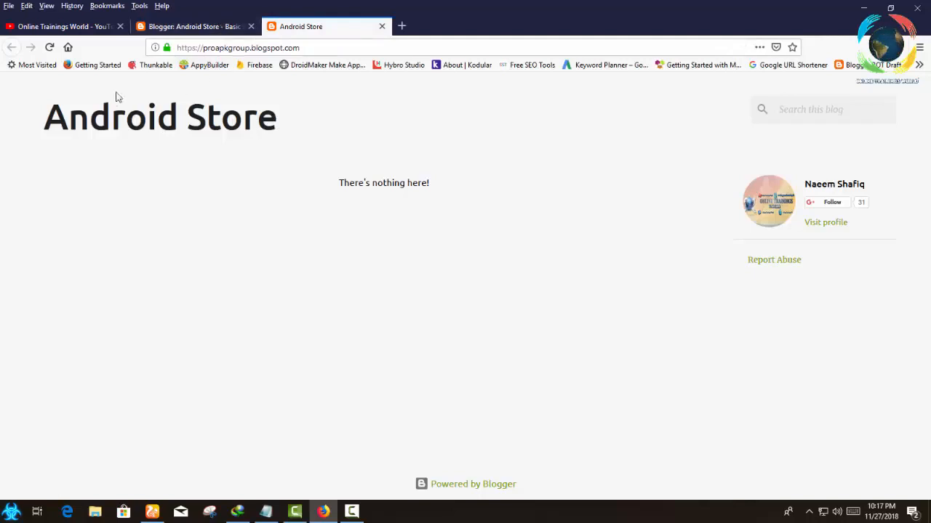
{"action": "left_click", "coordinate": [196, 26]}
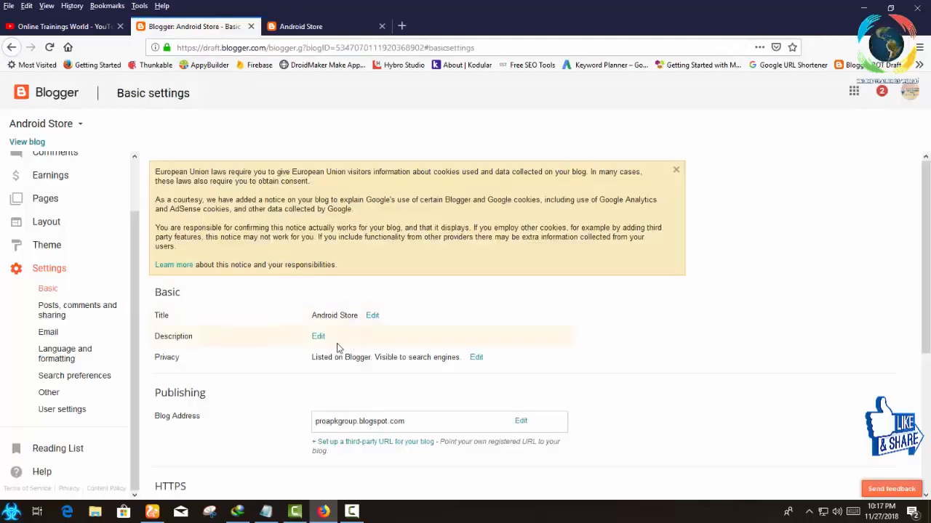
Open the blog's description for editing and dismiss the Internet Download Manager warning.
{"action": "left_click", "coordinate": [318, 338]}
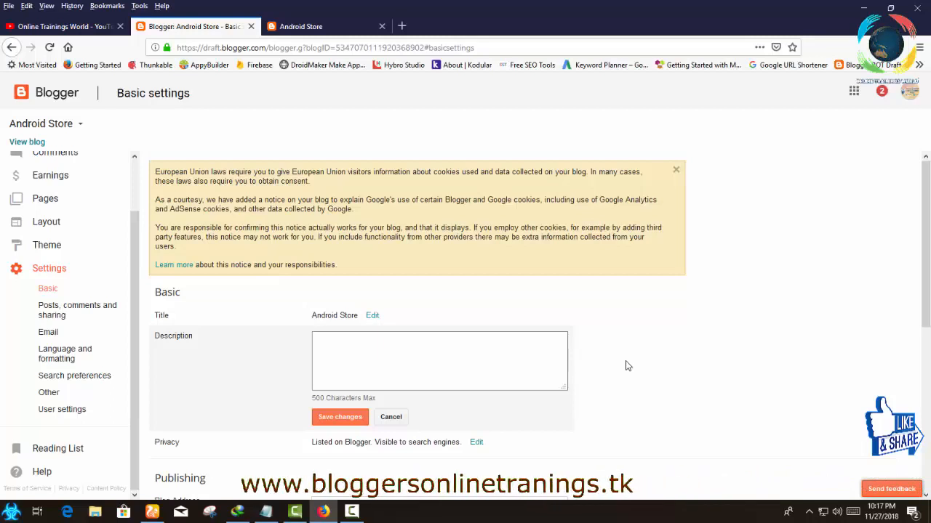
{"action": "left_click", "coordinate": [563, 301]}
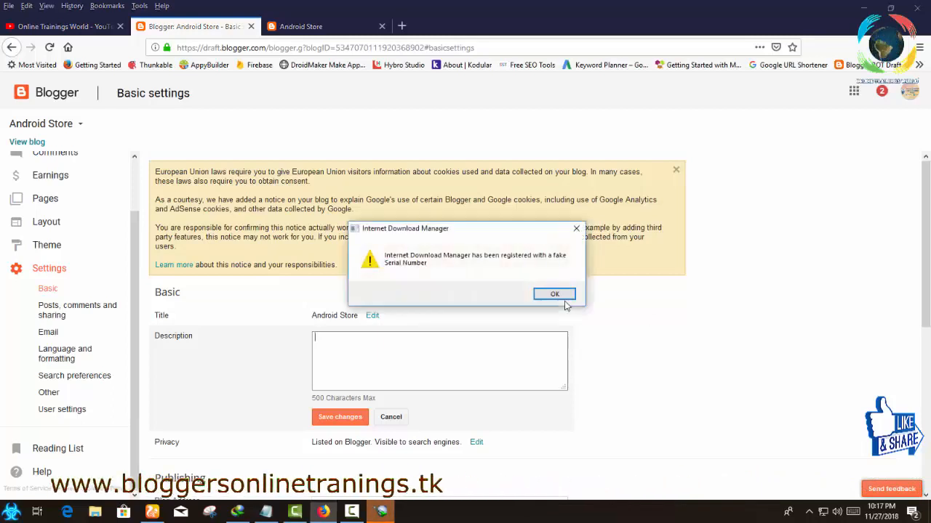
{"action": "left_click", "coordinate": [558, 297]}
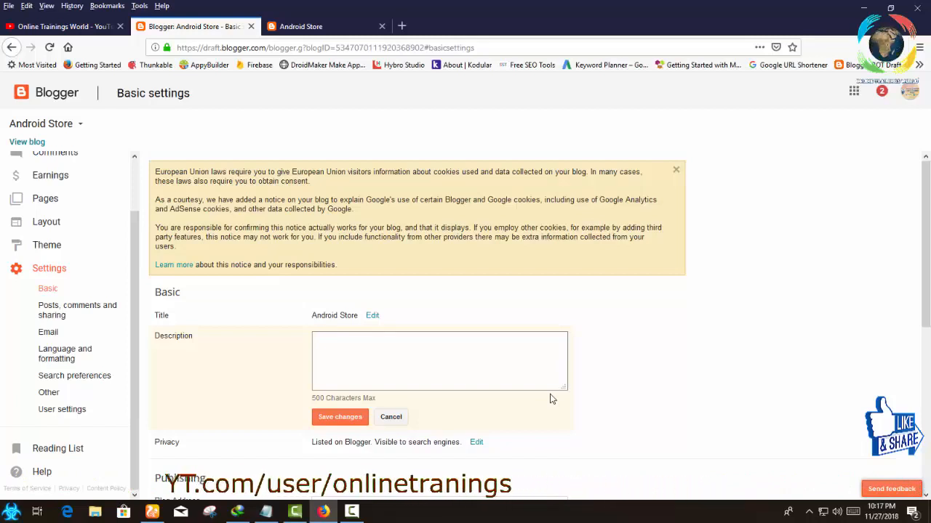
{"action": "type", "text": "An"}
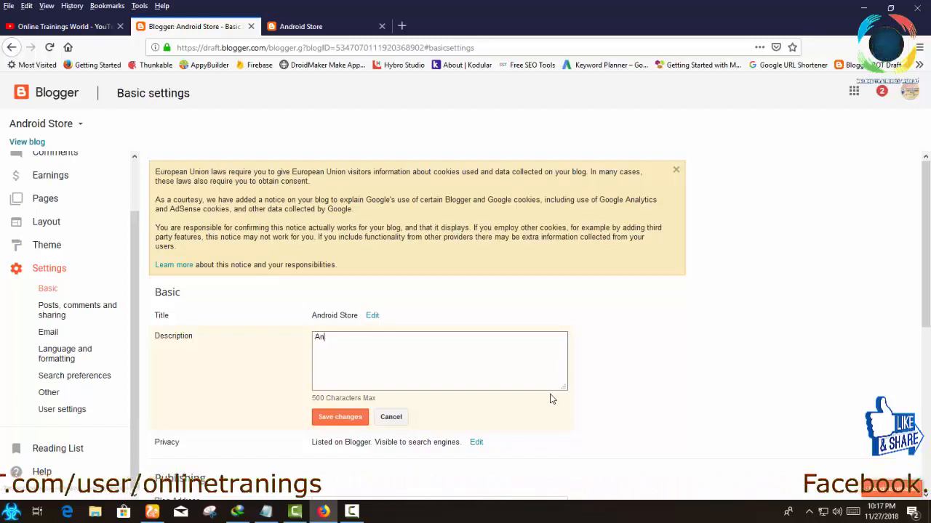
{"action": "type", "text": "droid "}
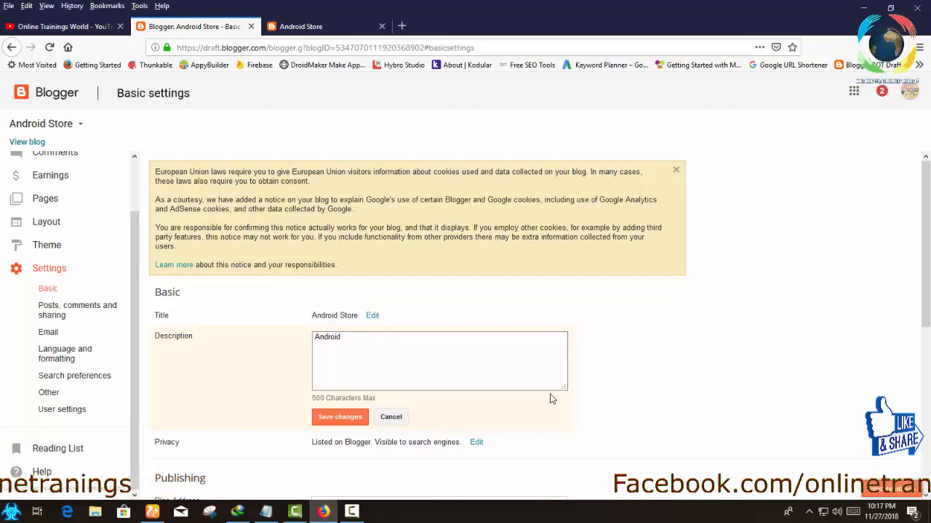
{"action": "type", "text": "App"}
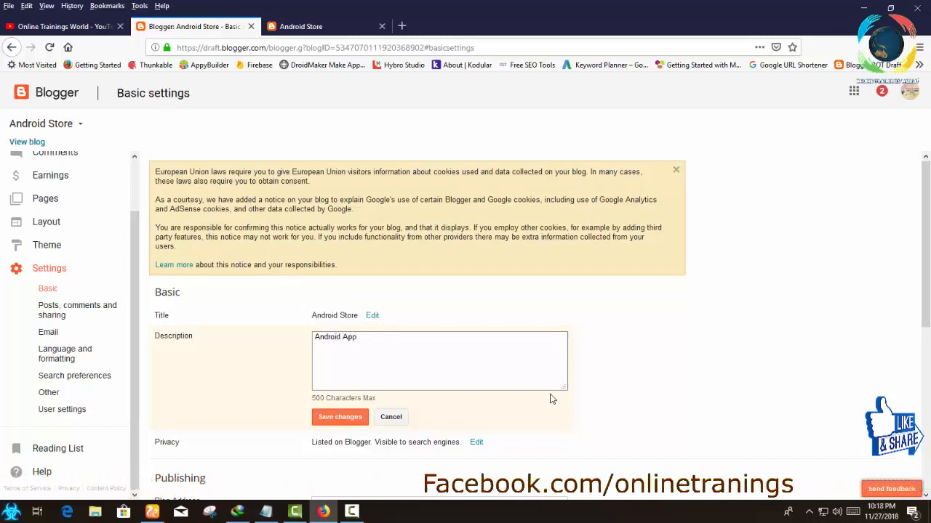
{"action": "type", "text": " f"}
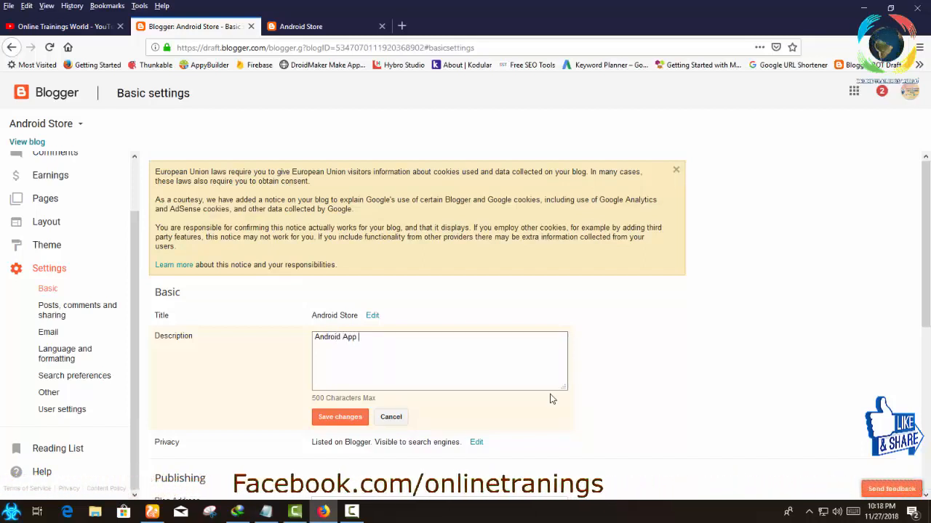
{"action": "key", "text": "BackSpace"}
{"action": "key", "text": "BackSpace"}
{"action": "key", "text": "BackSpace"}
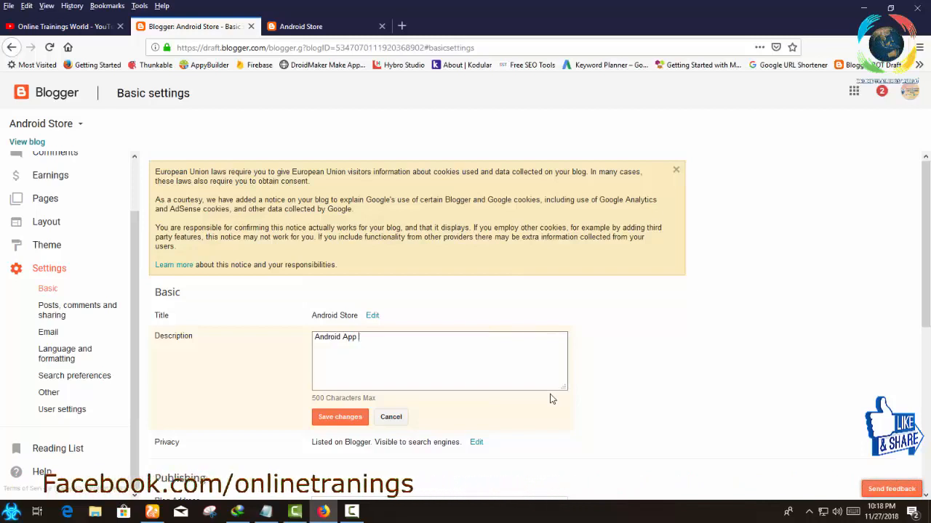
{"action": "key", "text": "BackSpace"}
{"action": "key", "text": "BackSpace"}
{"action": "key", "text": "BackSpace"}
{"action": "key", "text": "BackSpace"}
{"action": "key", "text": "BackSpace"}
{"action": "key", "text": "BackSpace"}
{"action": "key", "text": "BackSpace"}
{"action": "key", "text": "BackSpace"}
{"action": "key", "text": "BackSpace"}
{"action": "key", "text": "BackSpace"}
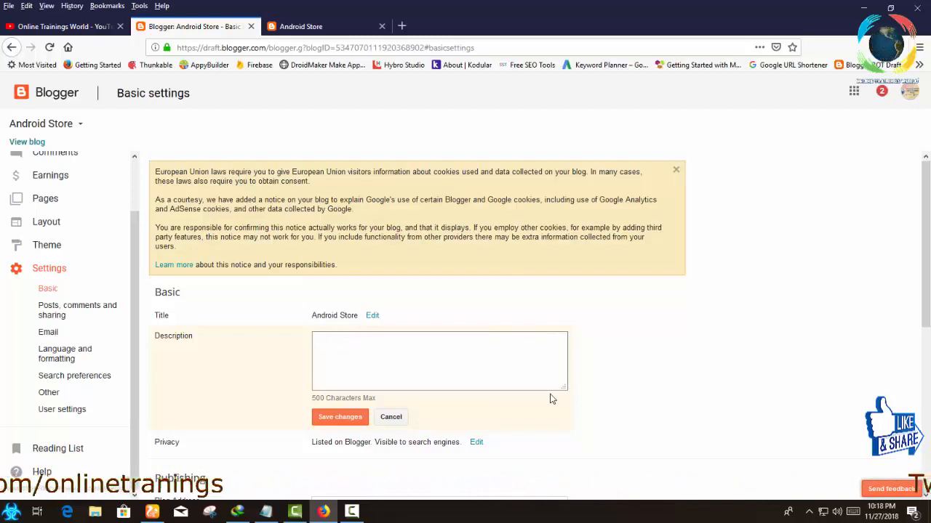
Enter "We have millions of full version of mobile app and games,at this site." as the blog description and save it.
{"action": "type", "text": "We"}
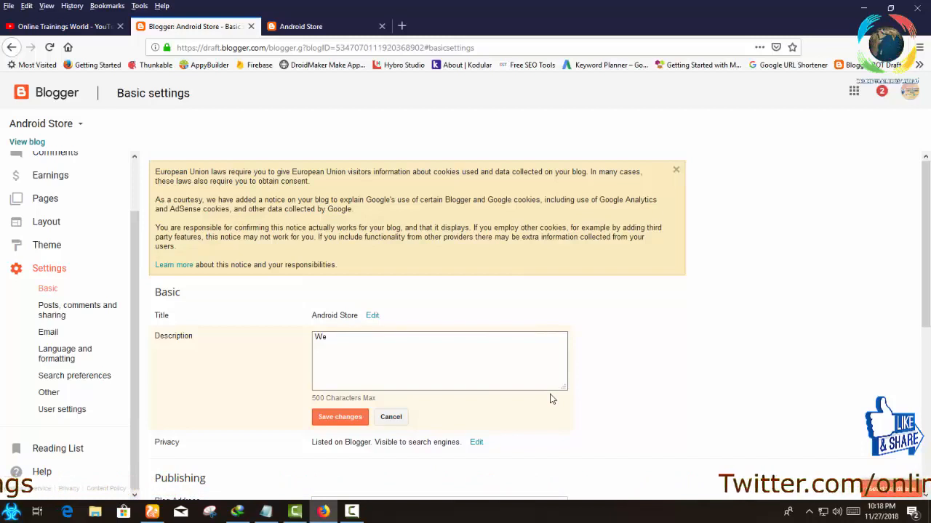
{"action": "type", "text": " have "}
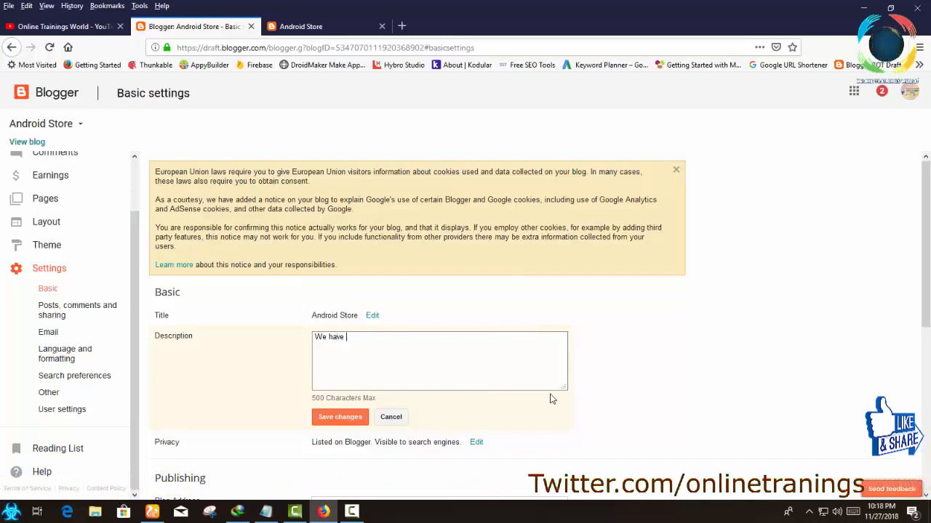
{"action": "type", "text": "mi"}
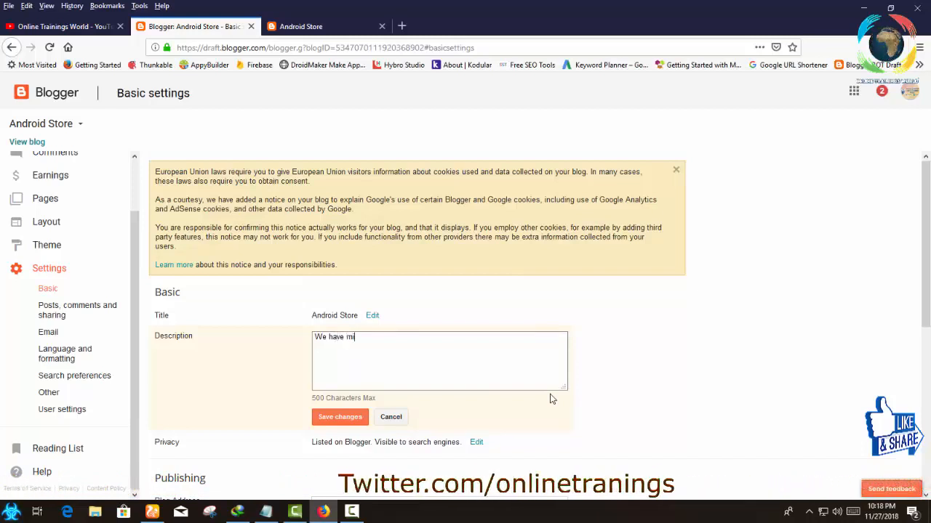
{"action": "type", "text": "llon"}
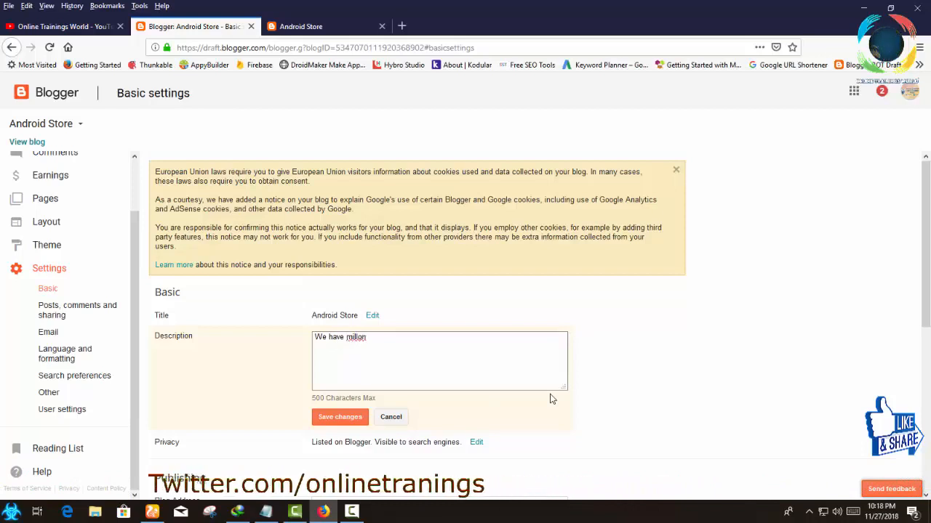
{"action": "key", "text": "BackSpace"}
{"action": "key", "text": "BackSpace"}
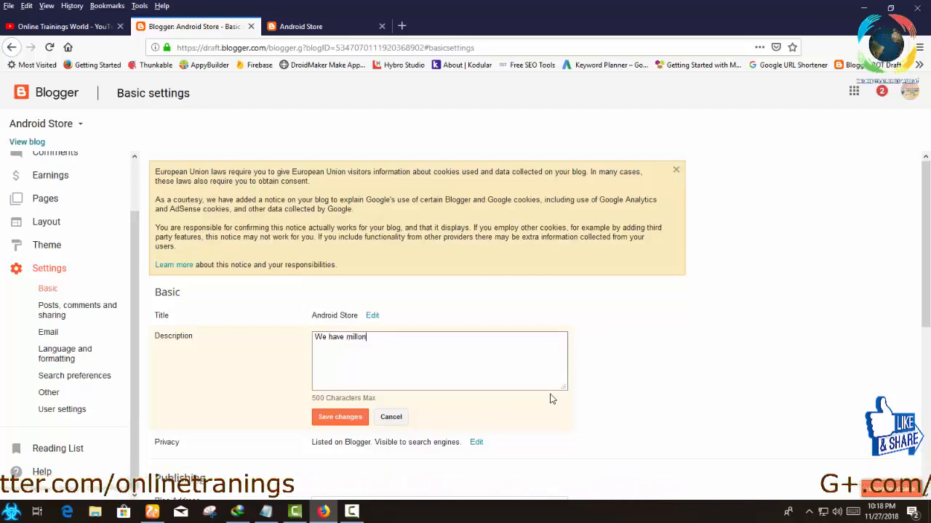
{"action": "key", "text": "BackSpace"}
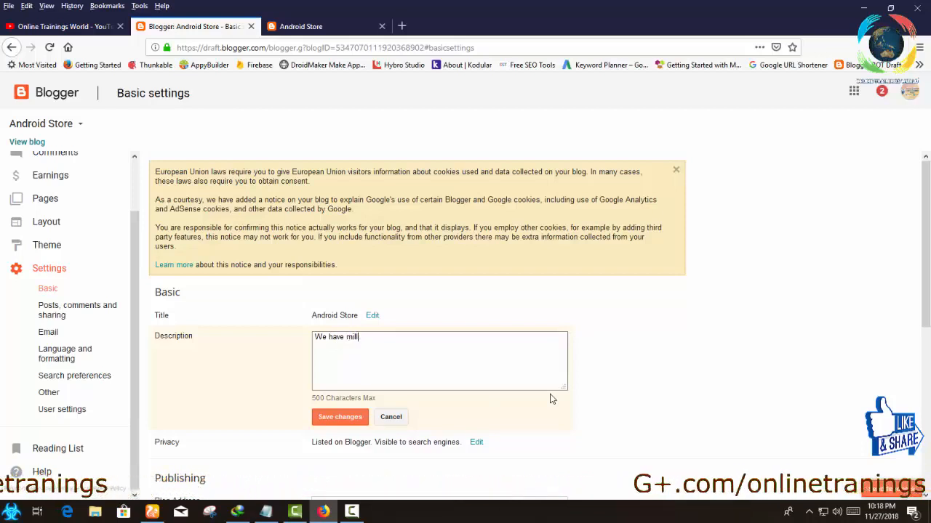
{"action": "type", "text": "ions"}
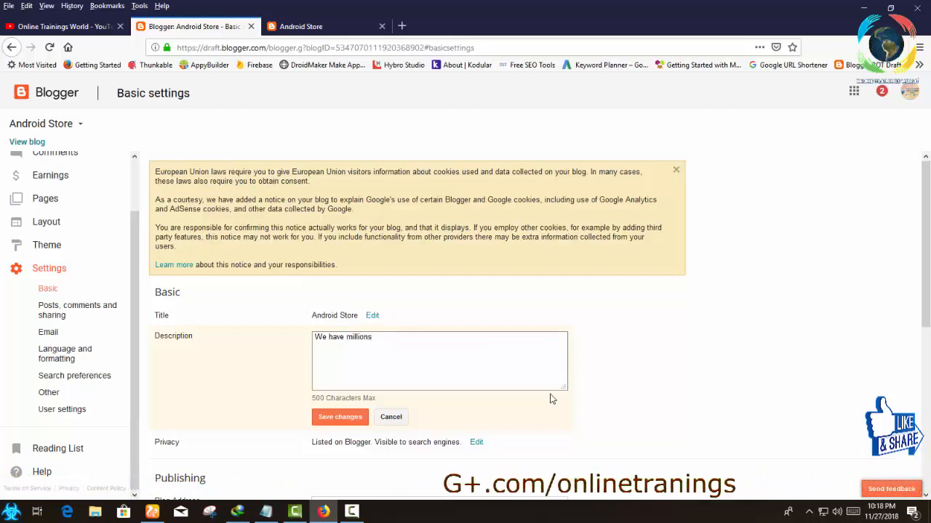
{"action": "type", "text": " of full "}
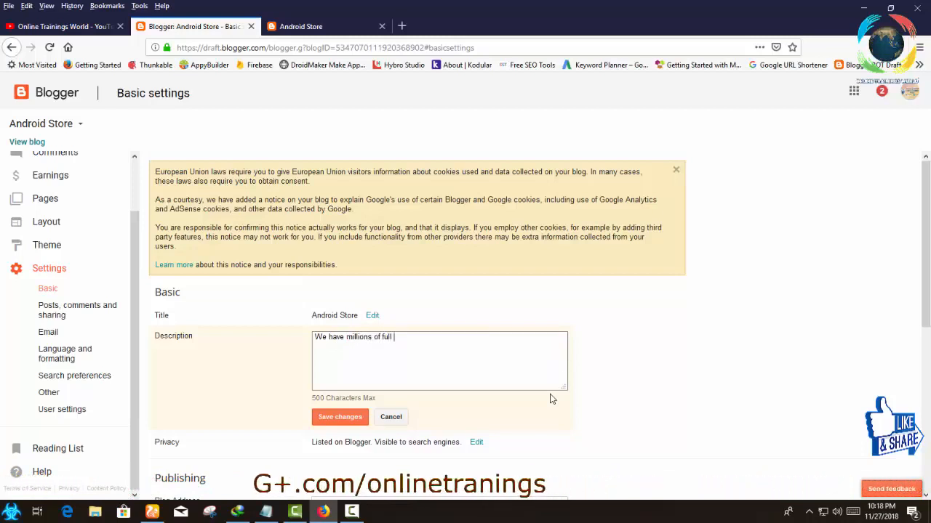
{"action": "type", "text": "versio"}
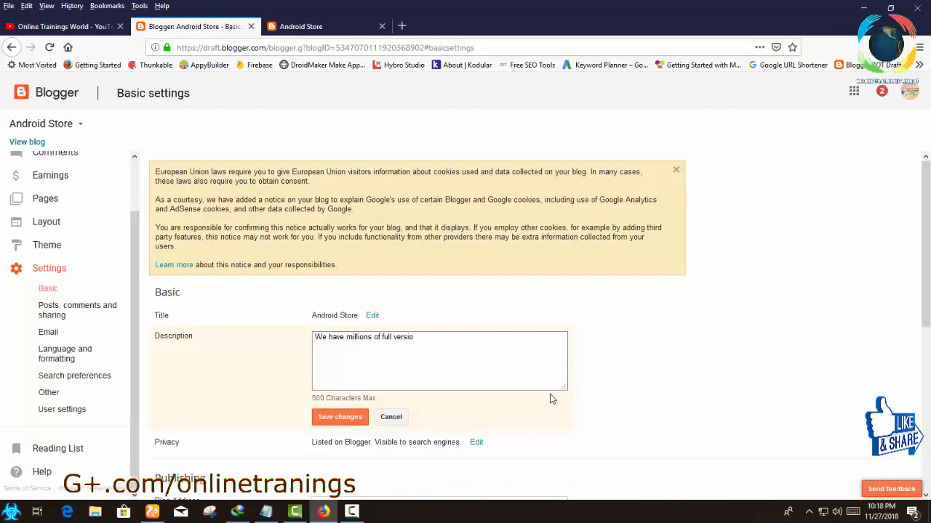
{"action": "type", "text": "n of"}
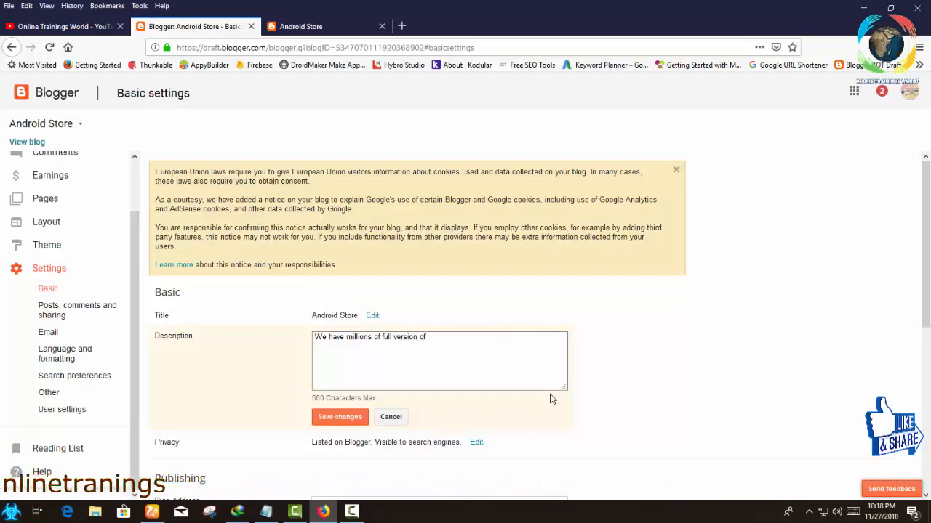
{"action": "type", "text": " mobile app and games,at this site."}
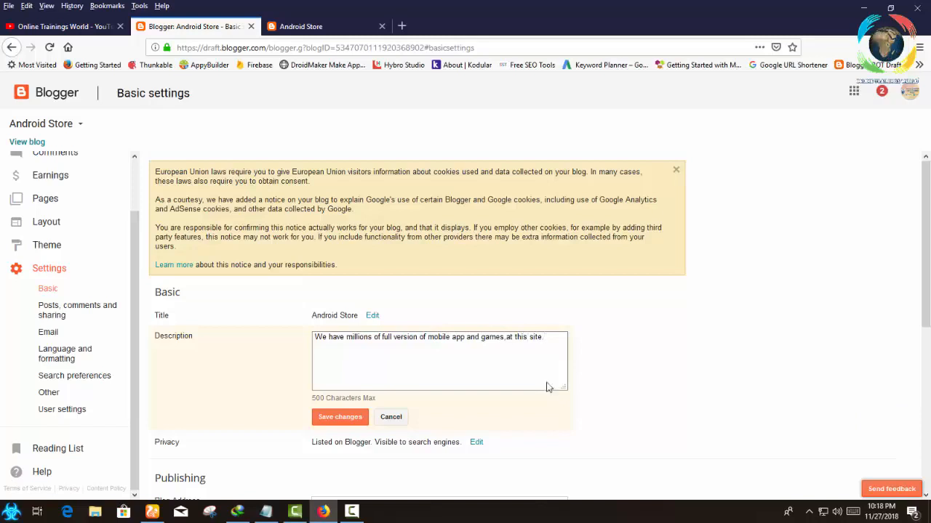
{"action": "left_click", "coordinate": [549, 388]}
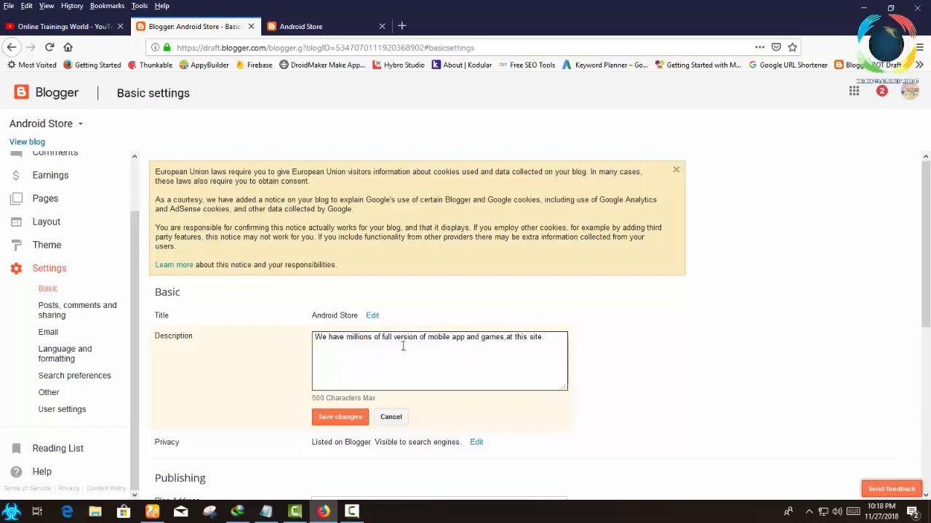
{"action": "key", "text": "BackSpace"}
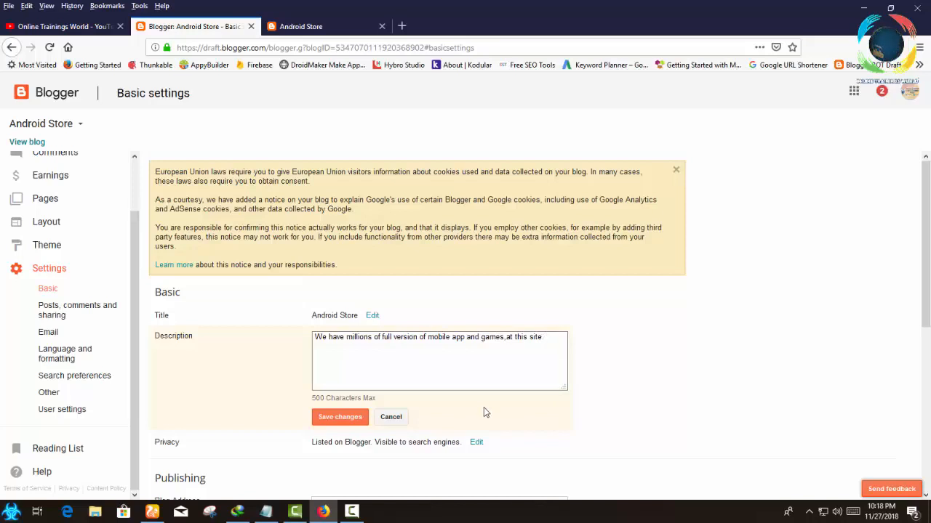
{"action": "left_click", "coordinate": [361, 352]}
{"action": "type", "text": "."}
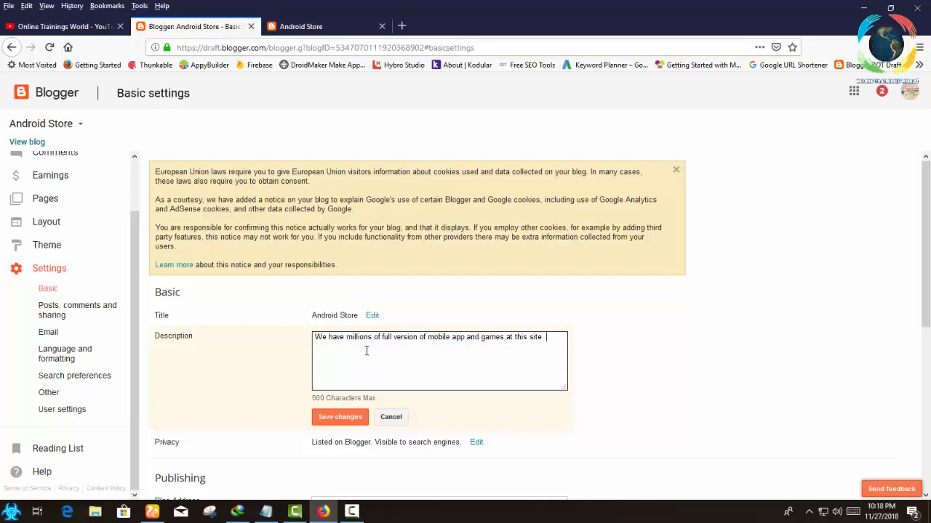
{"action": "left_click", "coordinate": [339, 417]}
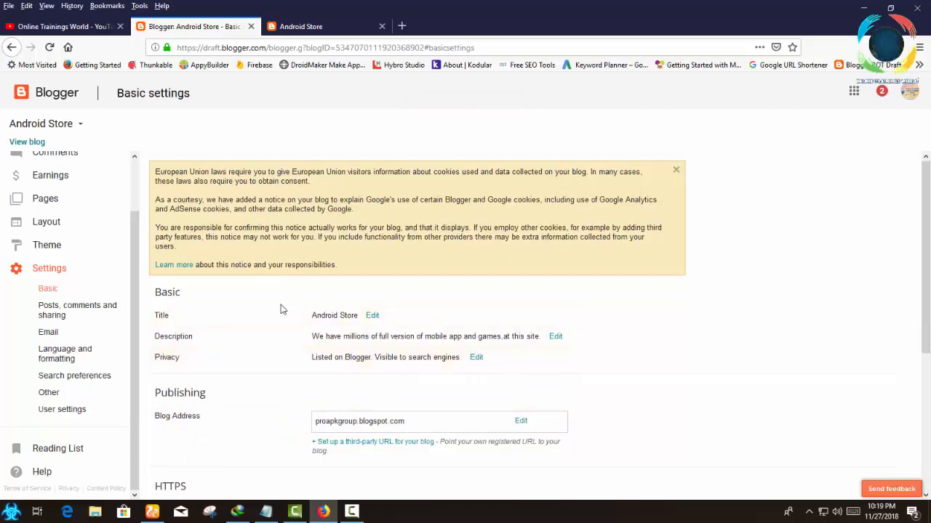
Reload the live Android Store blog to check the new description below its title, and return to the Basic settings.
{"action": "left_click", "coordinate": [298, 26]}
{"action": "left_click", "coordinate": [289, 47]}
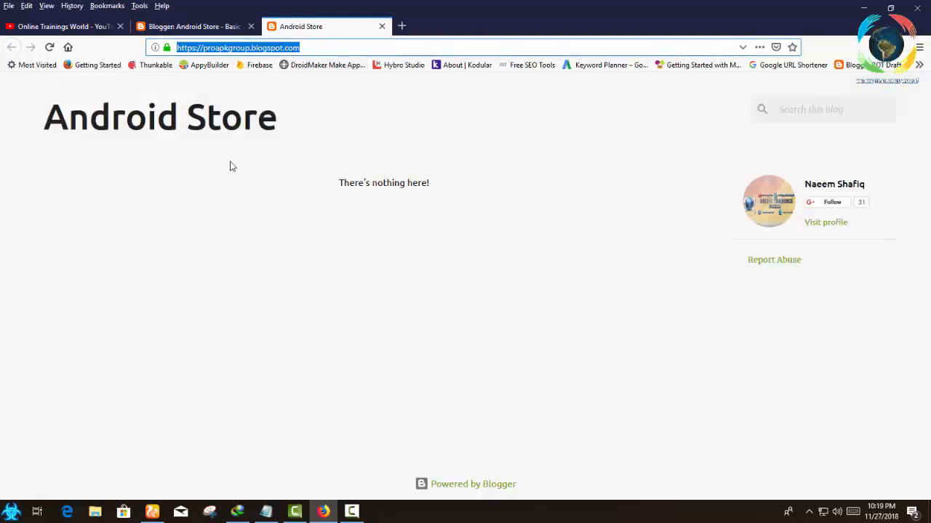
{"action": "key", "text": "F5"}
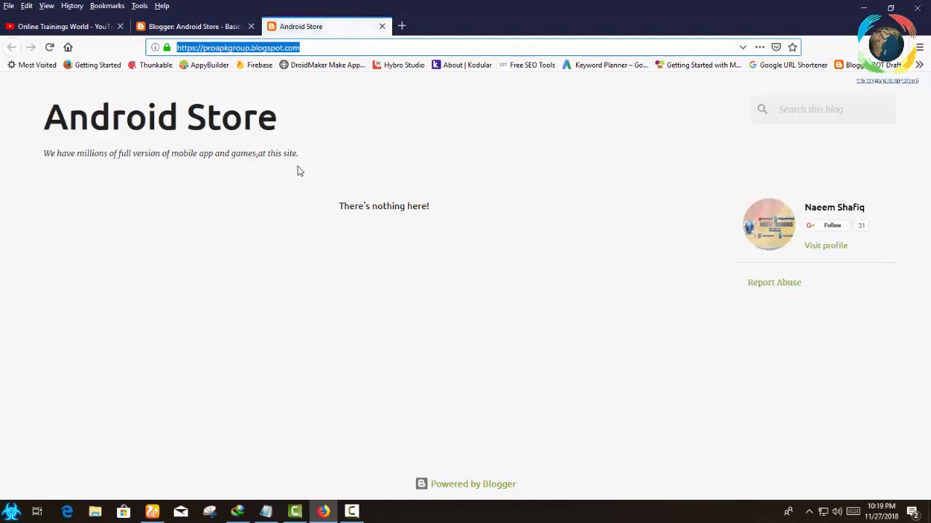
{"action": "left_click", "coordinate": [208, 27]}
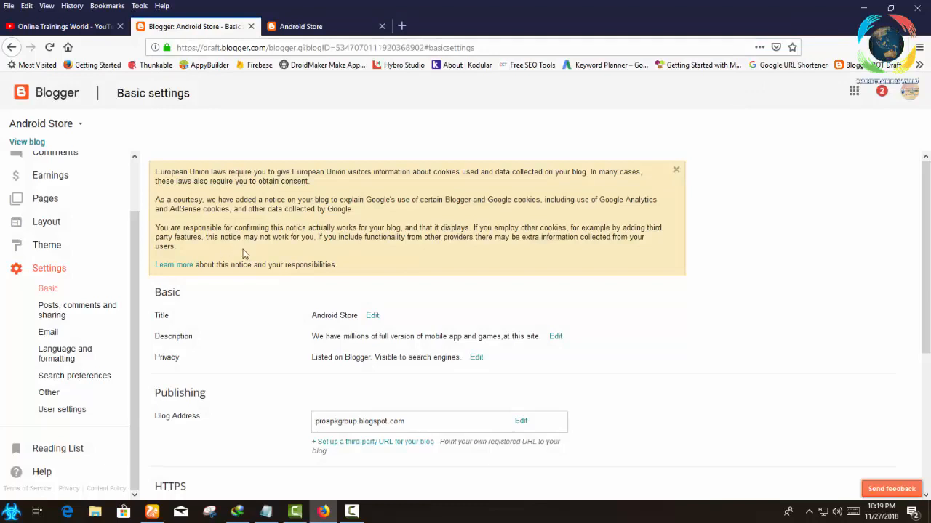
Review the Basic settings, copy the full text of the blog description and save the description again.
{"action": "scroll", "coordinate": [251, 263], "scroll_direction": "down", "scroll_amount": 4}
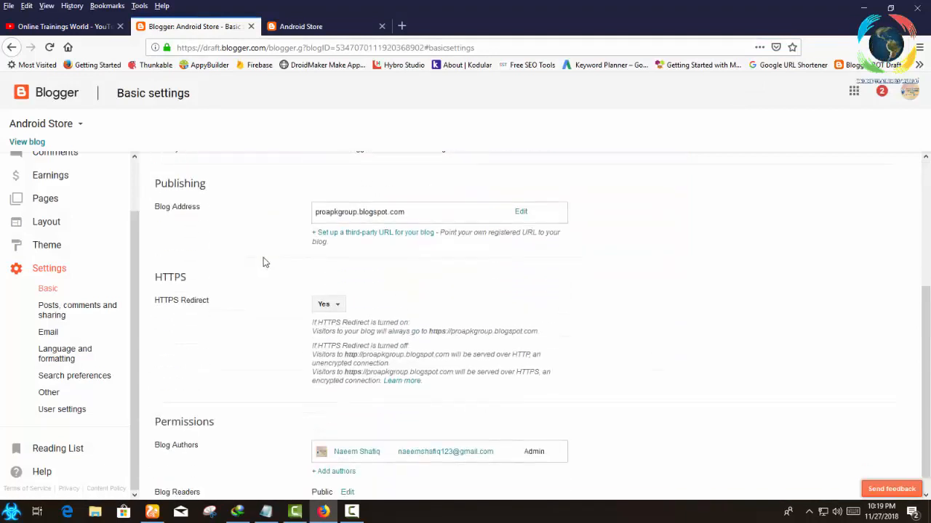
{"action": "scroll", "coordinate": [183, 231], "scroll_direction": "up", "scroll_amount": 1}
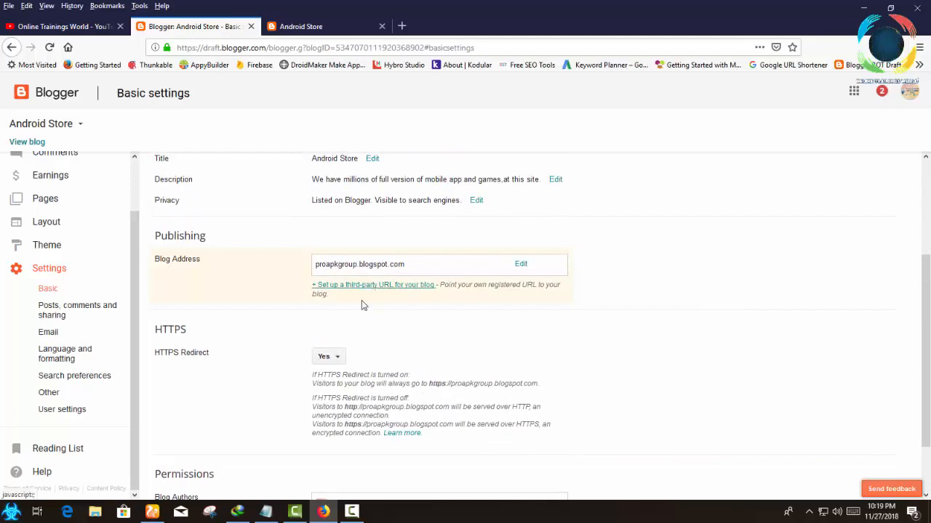
{"action": "scroll", "coordinate": [364, 305], "scroll_direction": "down", "scroll_amount": 2}
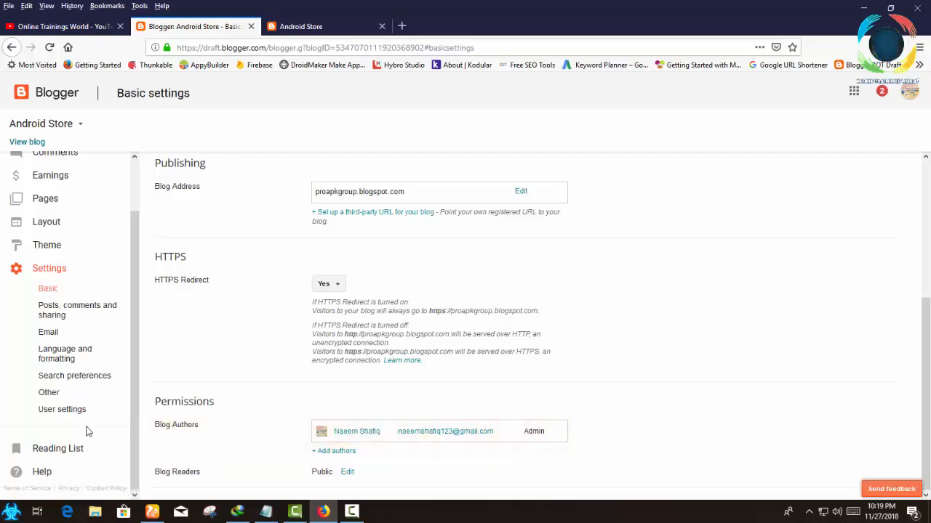
{"action": "scroll", "coordinate": [194, 306], "scroll_direction": "up", "scroll_amount": 4}
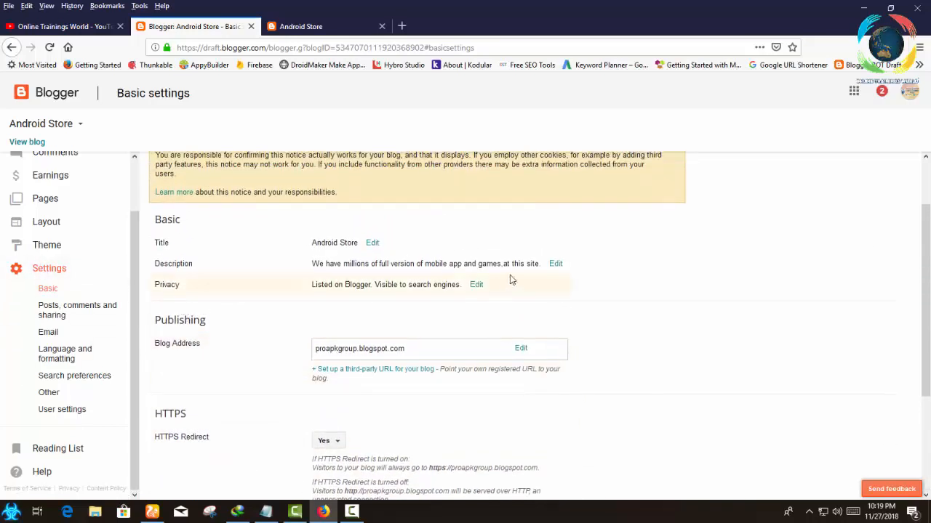
{"action": "left_click", "coordinate": [551, 266]}
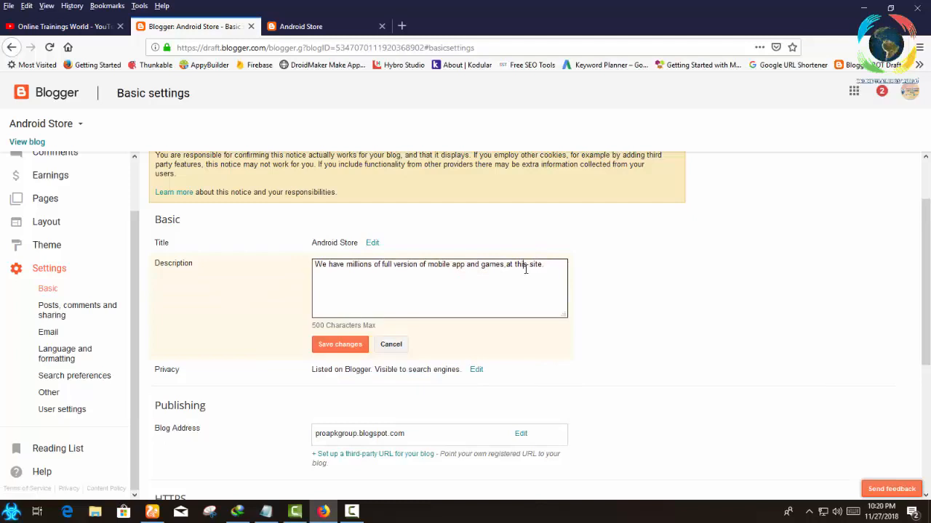
{"action": "double_click", "coordinate": [524, 266]}
{"action": "triple_click", "coordinate": [525, 267]}
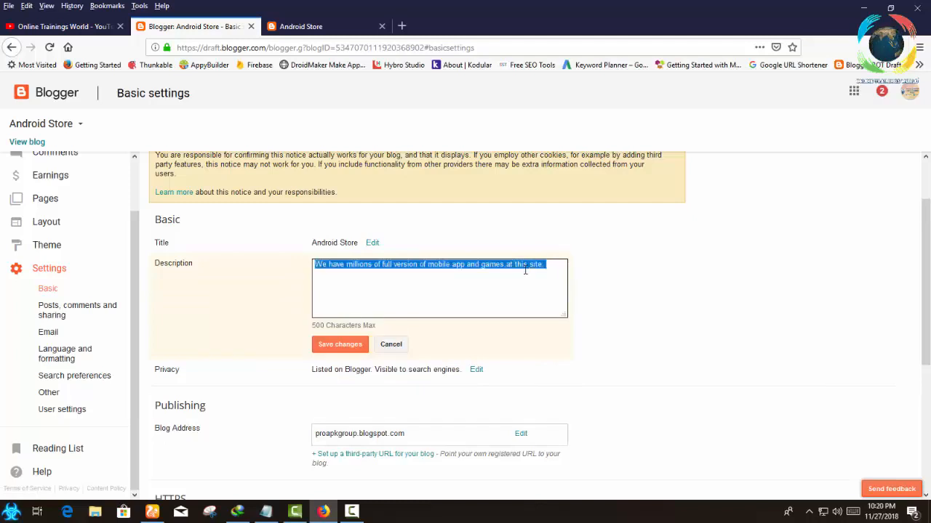
{"action": "left_click", "coordinate": [340, 345]}
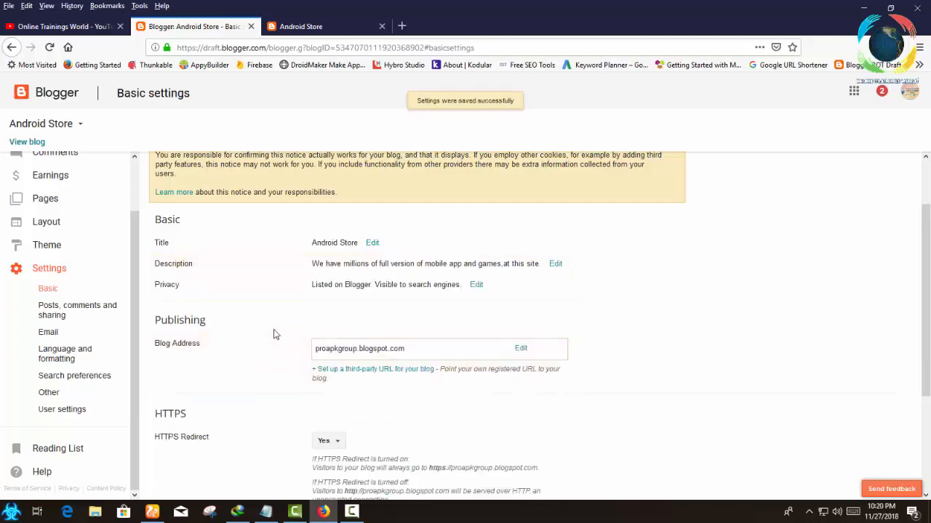
In the Posts, comments and sharing settings, open an empty post template and dismiss the Internet Download Manager warning.
{"action": "left_click", "coordinate": [53, 318]}
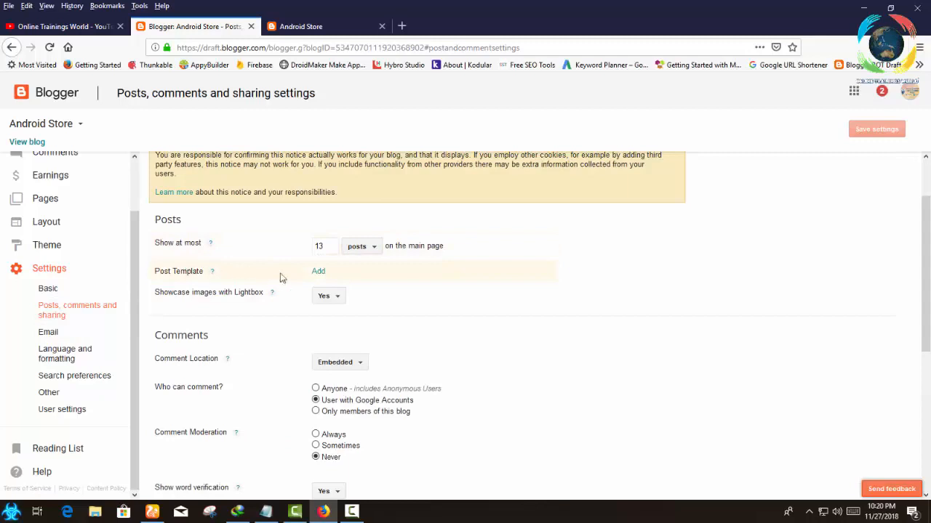
{"action": "left_click", "coordinate": [318, 272]}
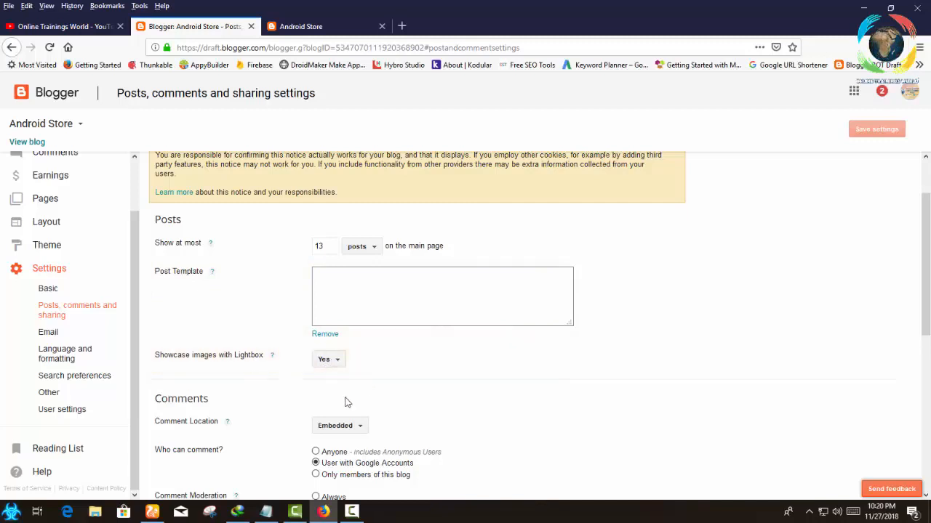
{"action": "scroll", "coordinate": [201, 429], "scroll_direction": "down", "scroll_amount": 3}
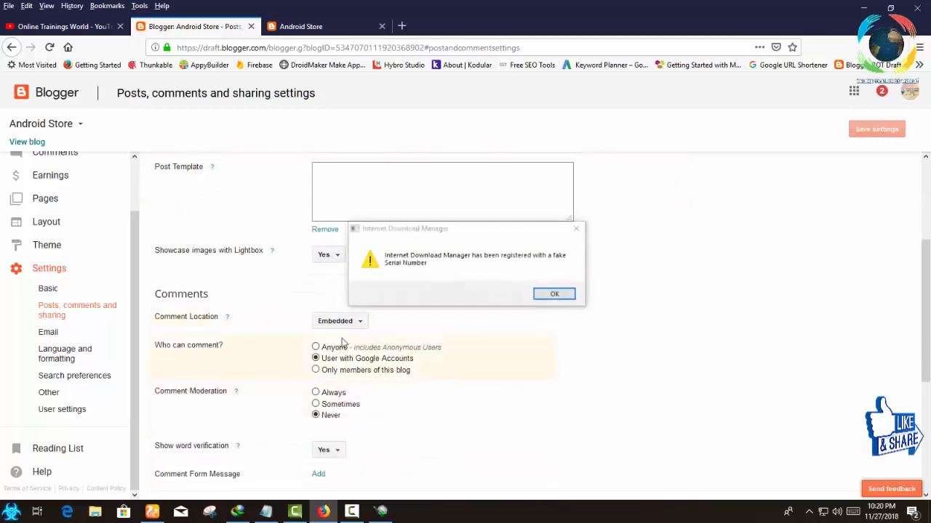
{"action": "left_click", "coordinate": [545, 295]}
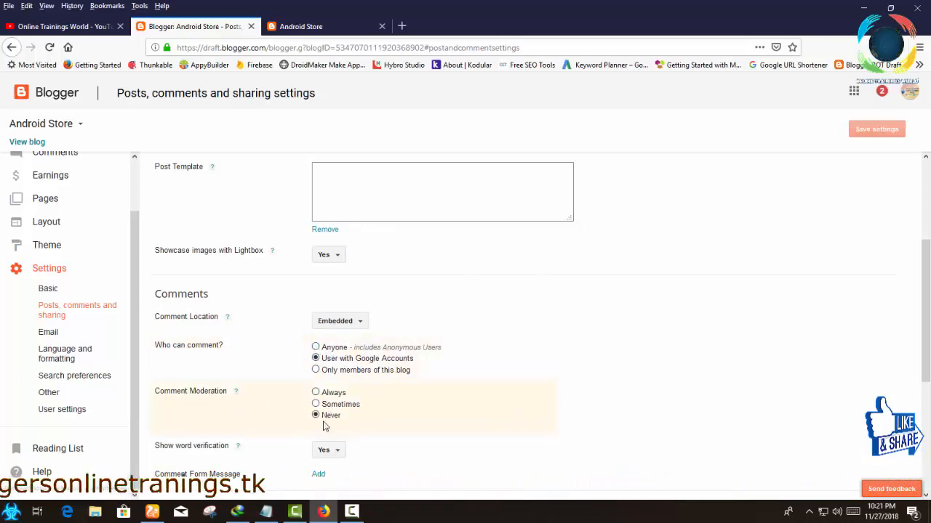
Set the use of Google+ Comments on this blog to Yes and save the settings.
{"action": "scroll", "coordinate": [325, 427], "scroll_direction": "down", "scroll_amount": 1}
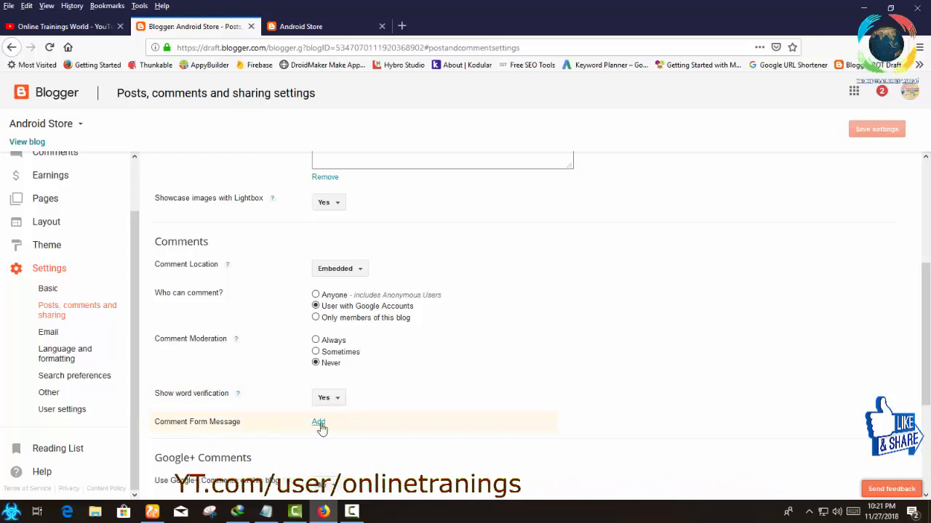
{"action": "scroll", "coordinate": [322, 428], "scroll_direction": "down", "scroll_amount": 1}
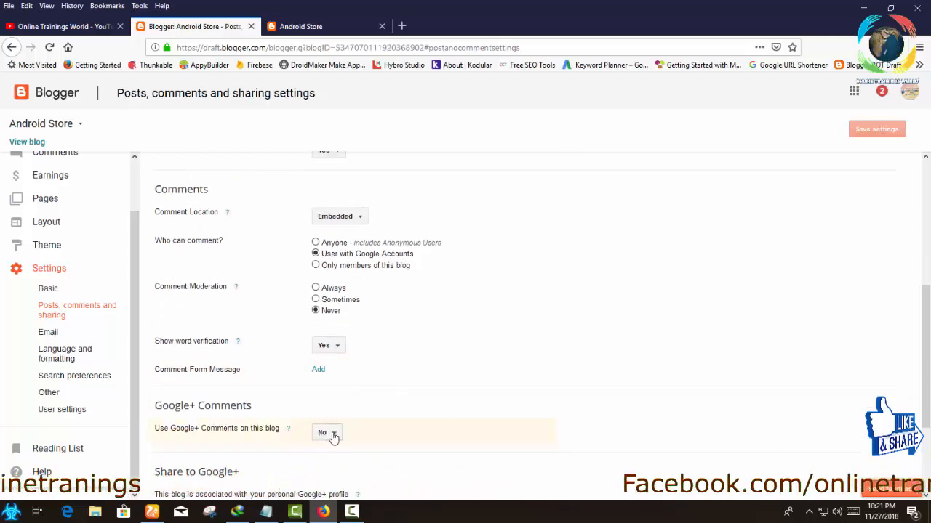
{"action": "left_click", "coordinate": [333, 436]}
{"action": "left_click", "coordinate": [384, 430]}
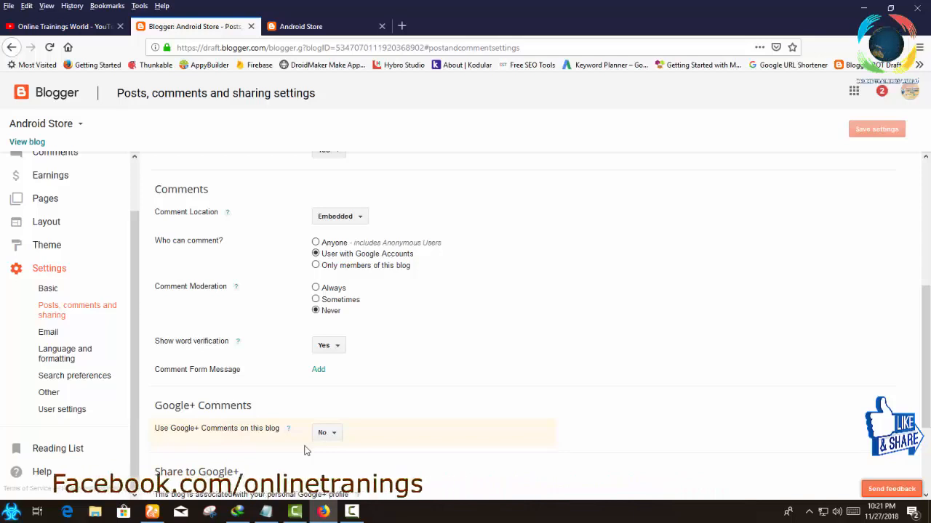
{"action": "left_click", "coordinate": [330, 434]}
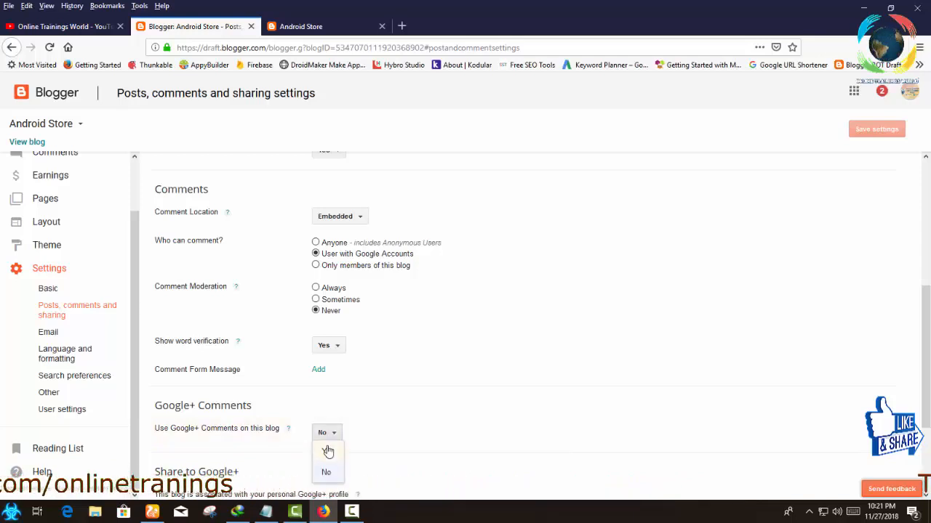
{"action": "left_click", "coordinate": [328, 451]}
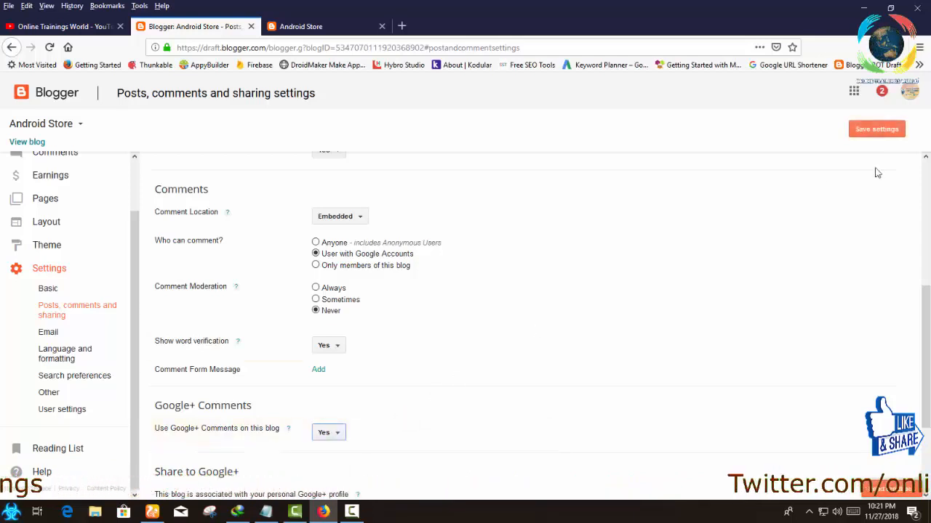
{"action": "left_click", "coordinate": [877, 129]}
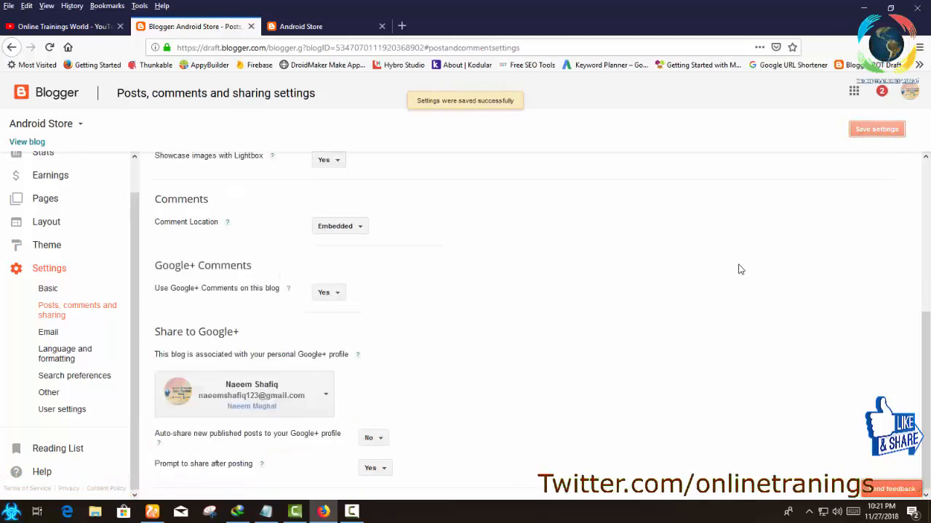
View the available Google+ profiles, set auto-sharing of new published posts to the Google+ profile to Yes and save.
{"action": "left_click", "coordinate": [325, 396]}
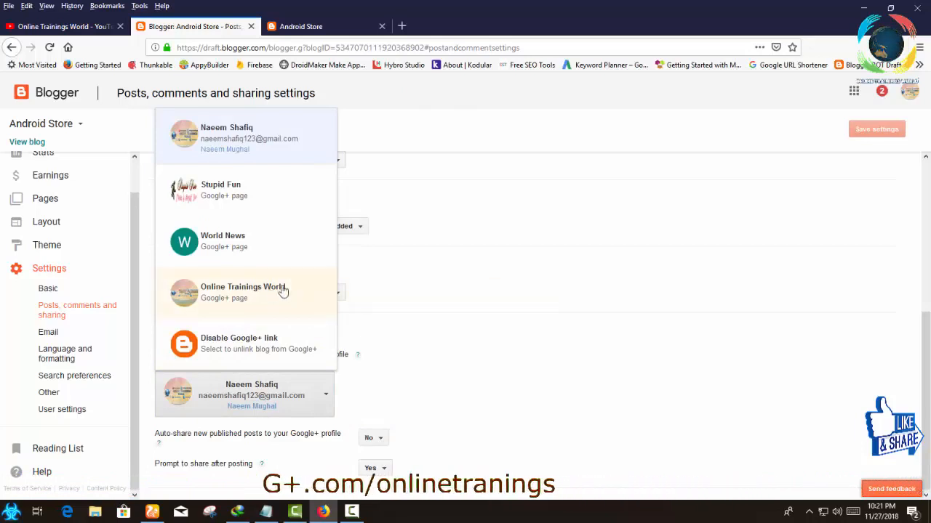
{"action": "left_click", "coordinate": [579, 278]}
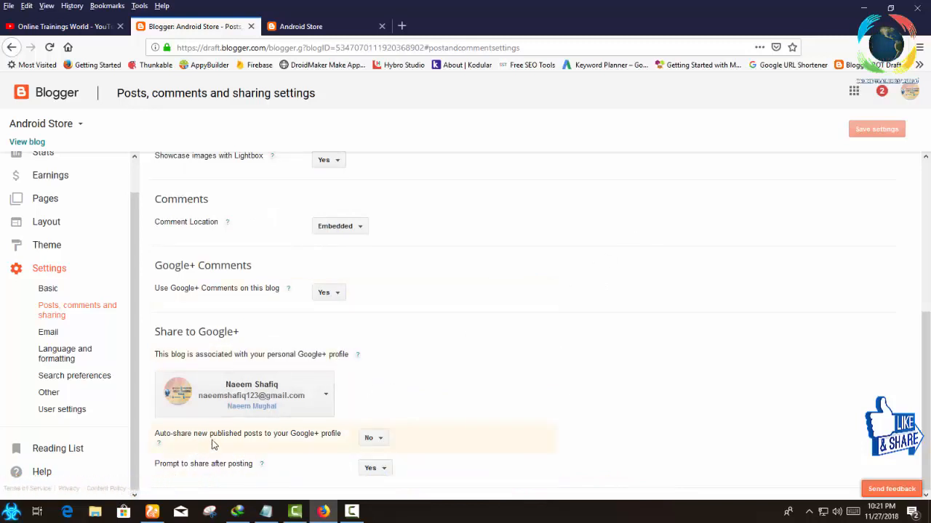
{"action": "left_click", "coordinate": [370, 439]}
{"action": "left_click", "coordinate": [377, 455]}
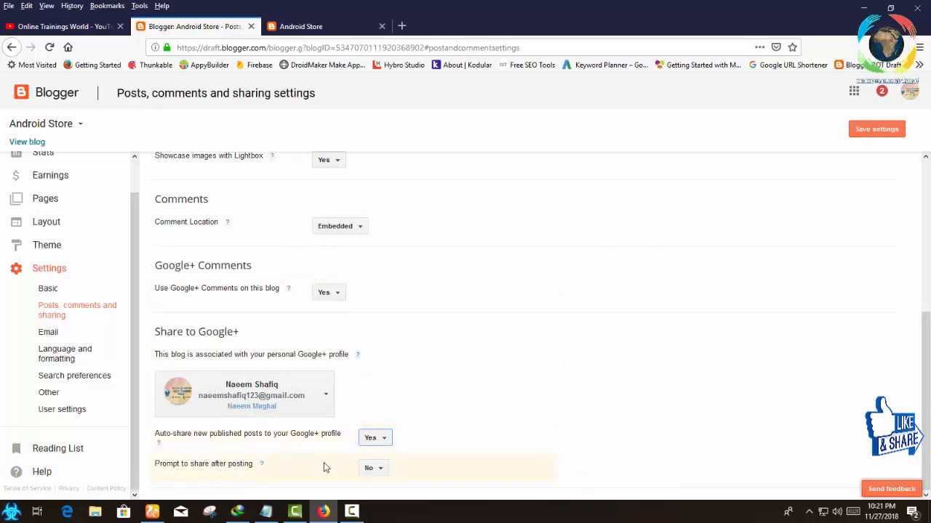
{"action": "left_click", "coordinate": [863, 131]}
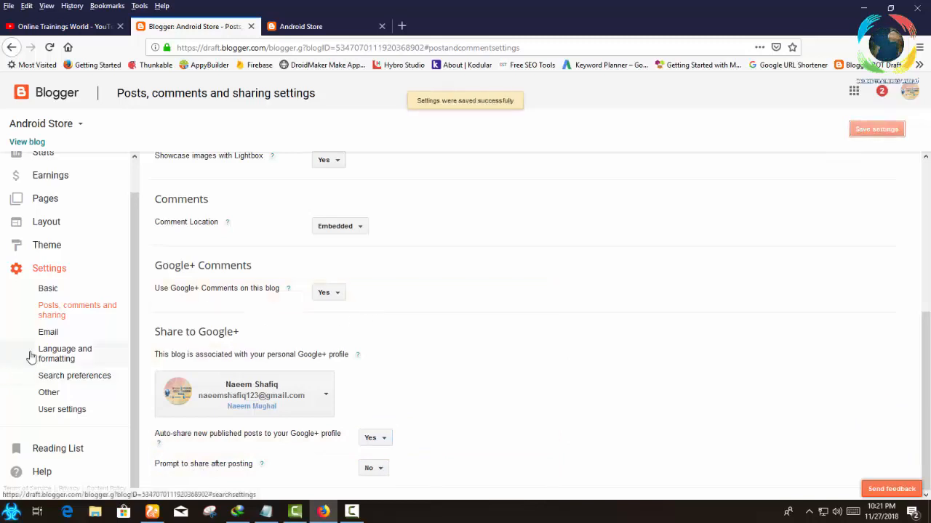
Review the Email settings and open an empty recipient list for emailing posts.
{"action": "left_click", "coordinate": [46, 333]}
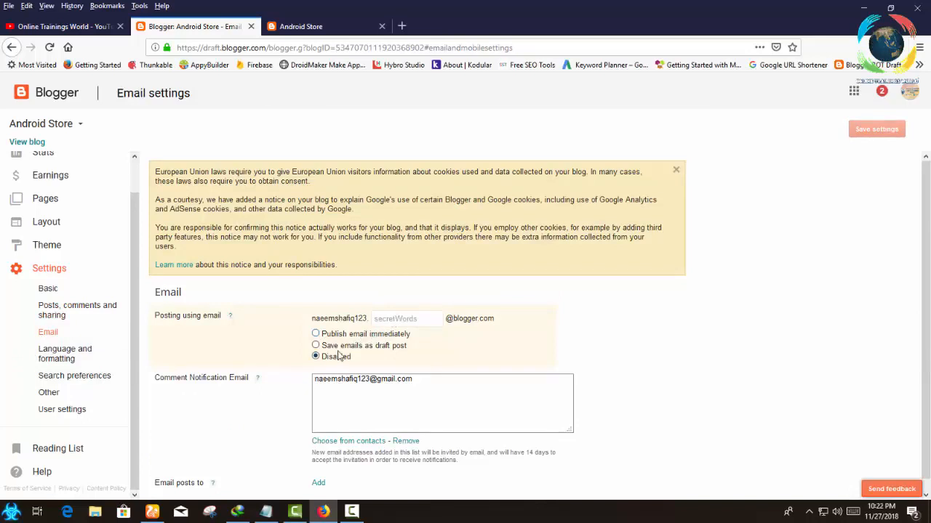
{"action": "scroll", "coordinate": [256, 394], "scroll_direction": "down", "scroll_amount": 1}
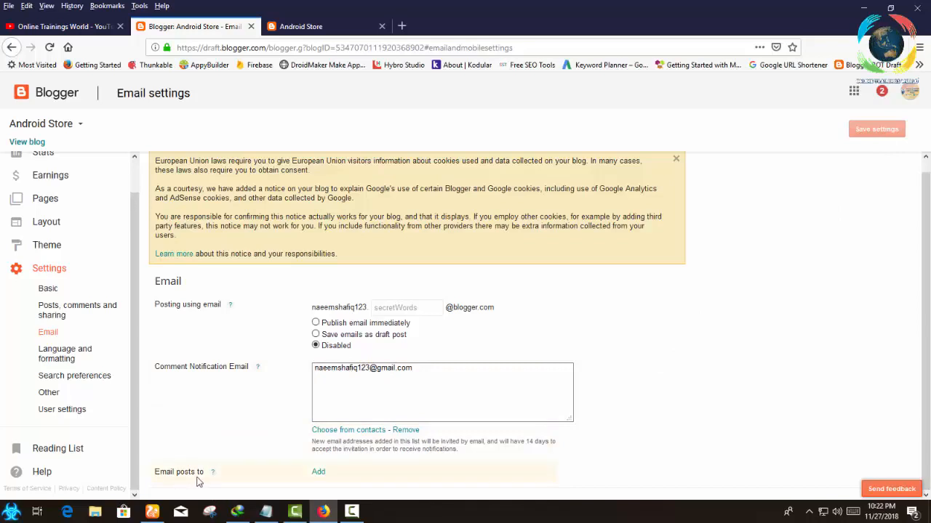
{"action": "left_click", "coordinate": [321, 473]}
{"action": "scroll", "coordinate": [338, 451], "scroll_direction": "down", "scroll_amount": 2}
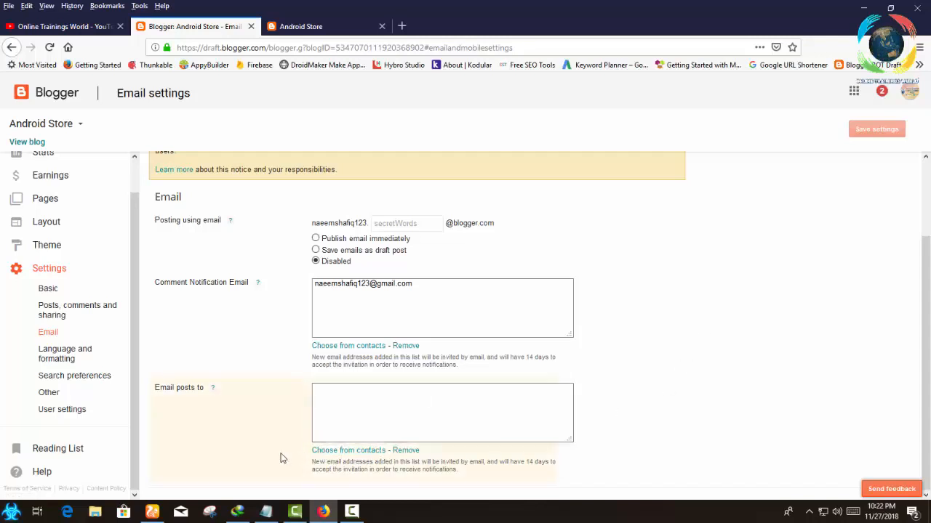
Open the Language and formatting settings and view the available blog languages without changing the selection.
{"action": "left_click", "coordinate": [51, 353]}
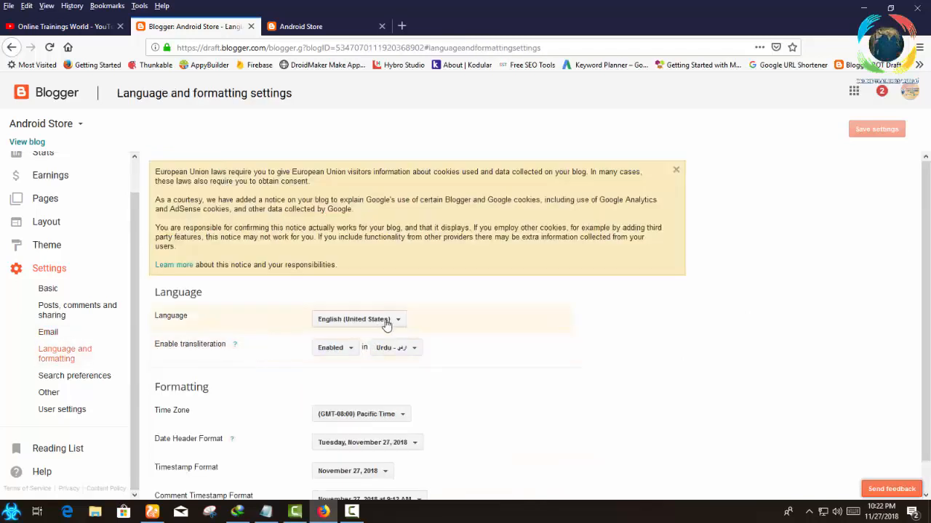
{"action": "left_click", "coordinate": [386, 321]}
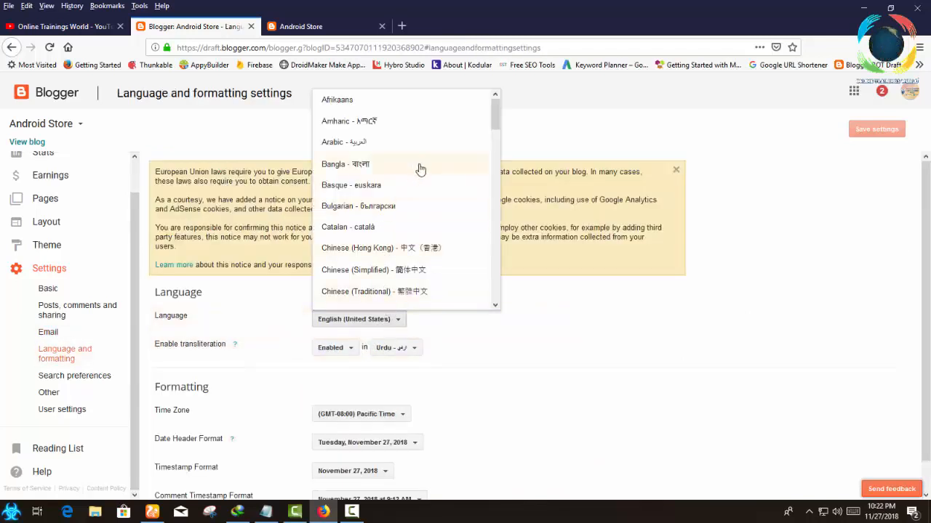
{"action": "left_click", "coordinate": [536, 318]}
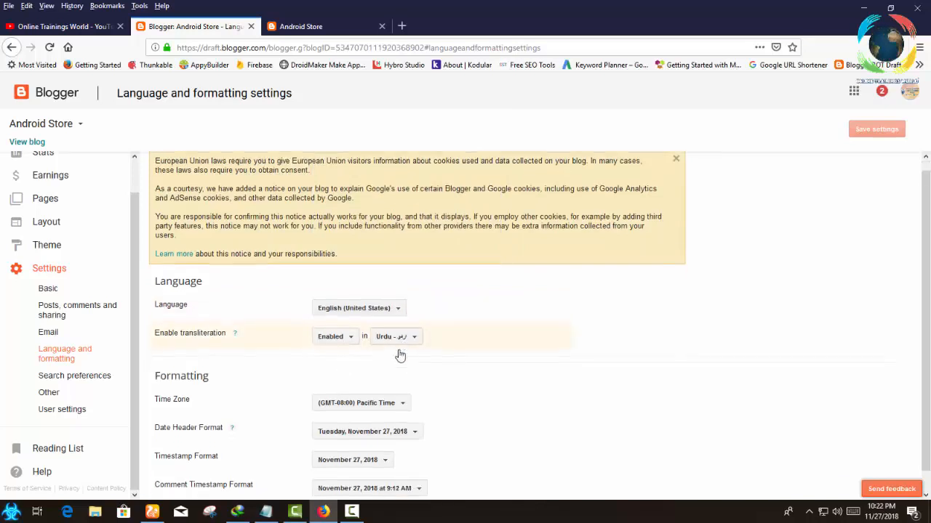
Set the blog's time zone to (GMT+05:00) Karachi and save the settings.
{"action": "scroll", "coordinate": [398, 354], "scroll_direction": "down", "scroll_amount": 1}
{"action": "left_click", "coordinate": [401, 386]}
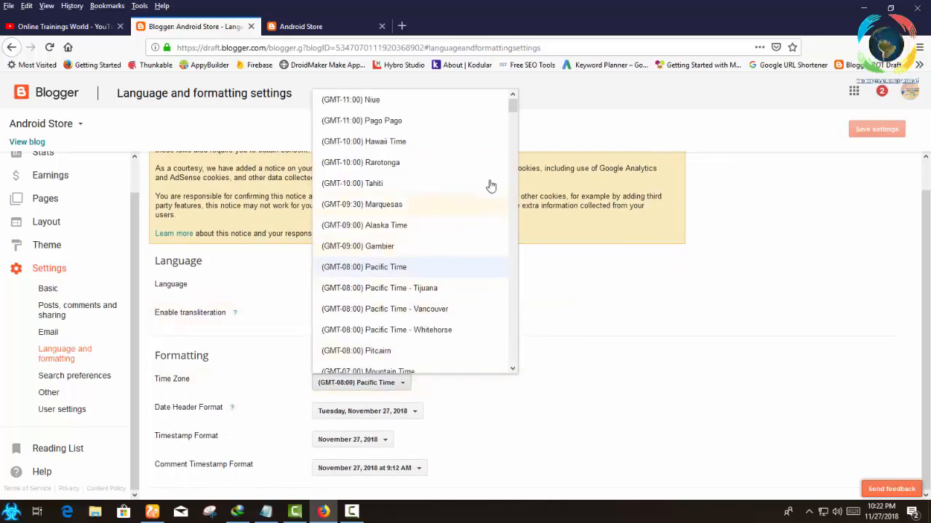
{"action": "left_click_drag", "start_coordinate": [513, 106], "coordinate": [510, 291]}
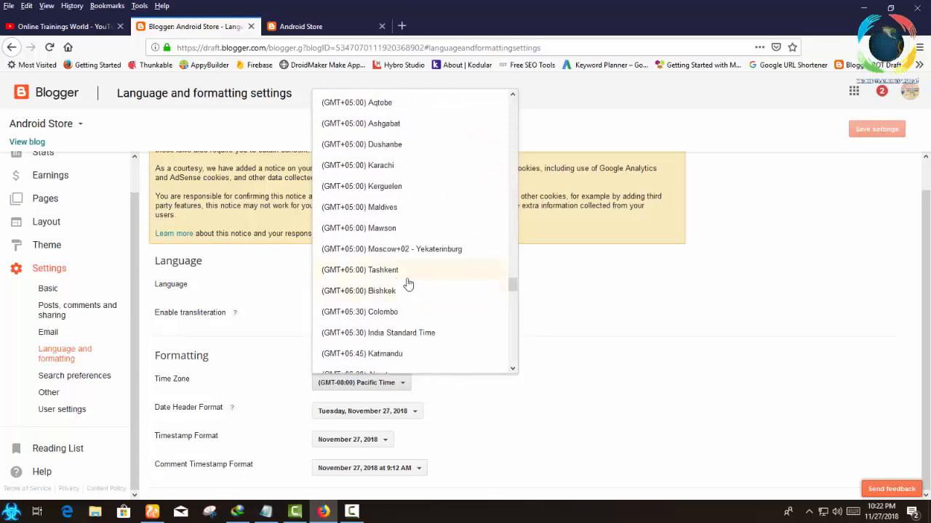
{"action": "left_click", "coordinate": [391, 166]}
{"action": "left_click", "coordinate": [858, 133]}
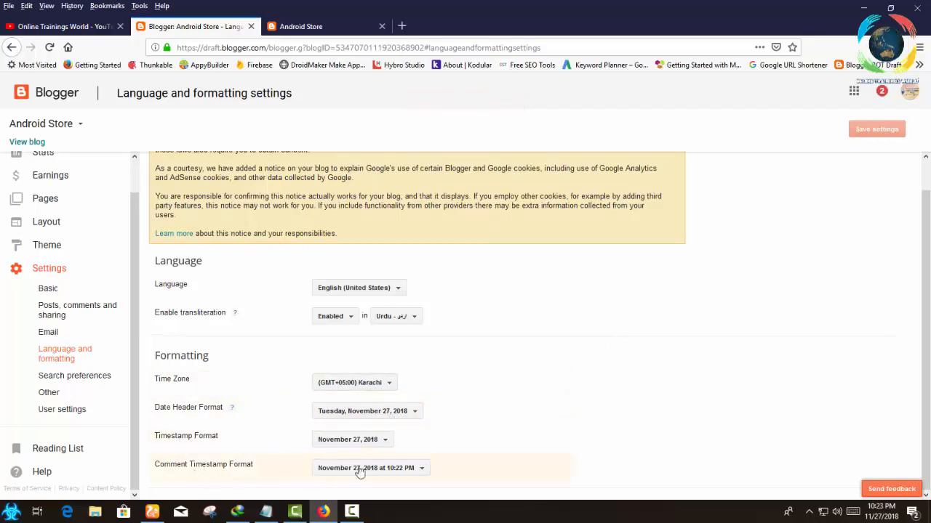
In Search preferences, enable the meta search description with the text "We have millions of full version of mobile app and games,at this site." and save.
{"action": "left_click", "coordinate": [67, 392]}
{"action": "left_click", "coordinate": [82, 375]}
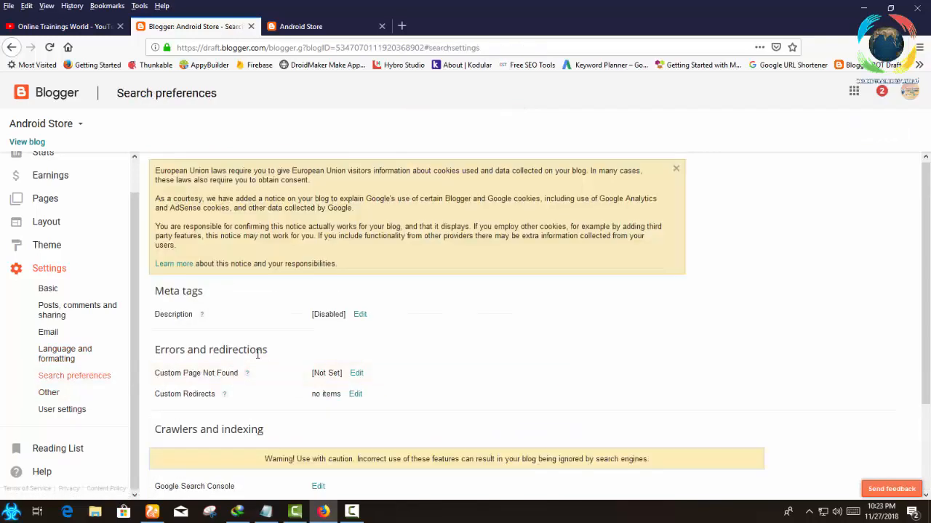
{"action": "left_click", "coordinate": [360, 314]}
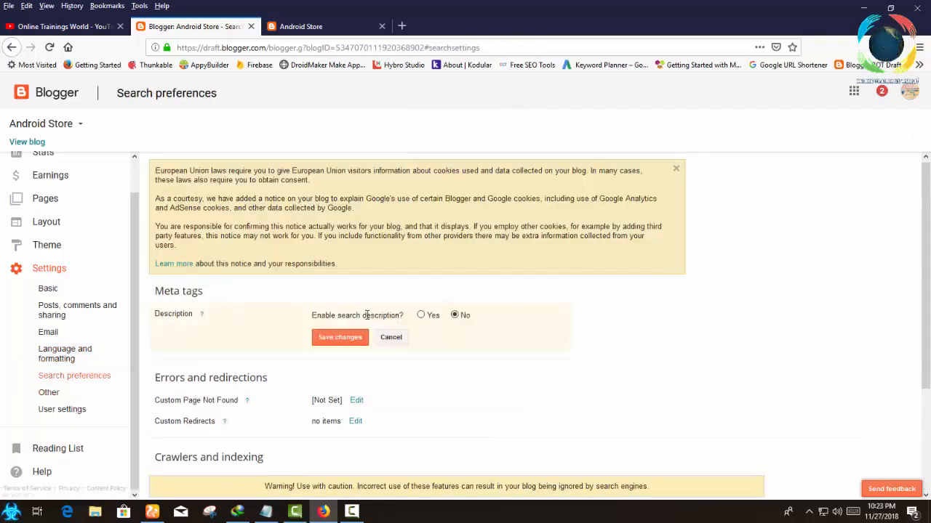
{"action": "left_click", "coordinate": [421, 315]}
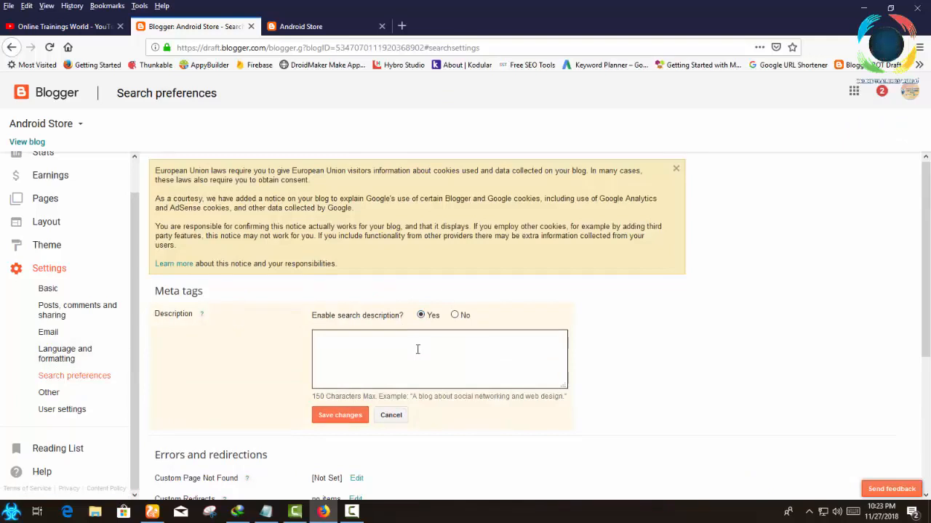
{"action": "right_click", "coordinate": [401, 350]}
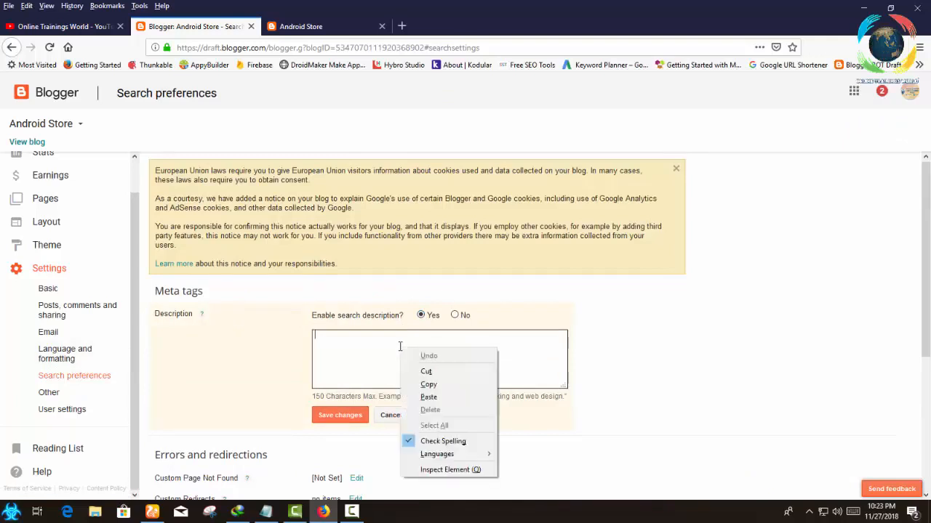
{"action": "left_click", "coordinate": [428, 398]}
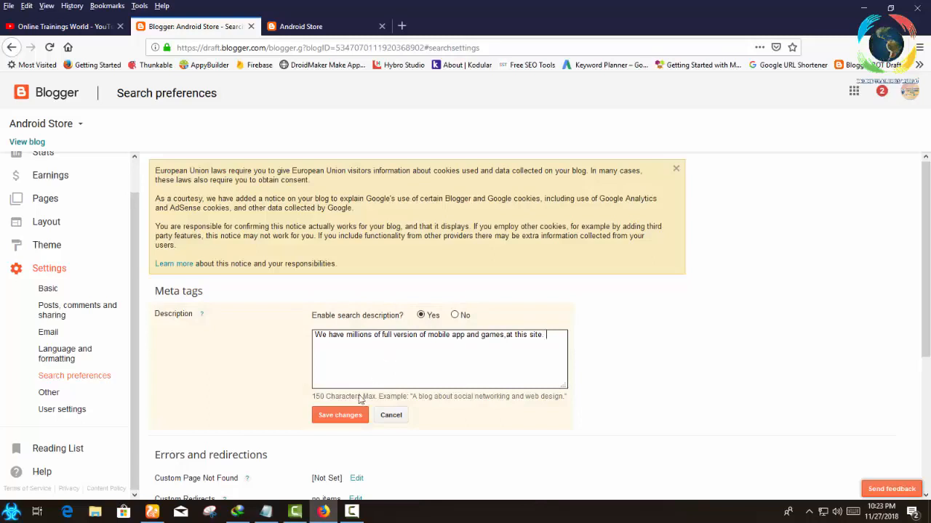
{"action": "left_click", "coordinate": [337, 416]}
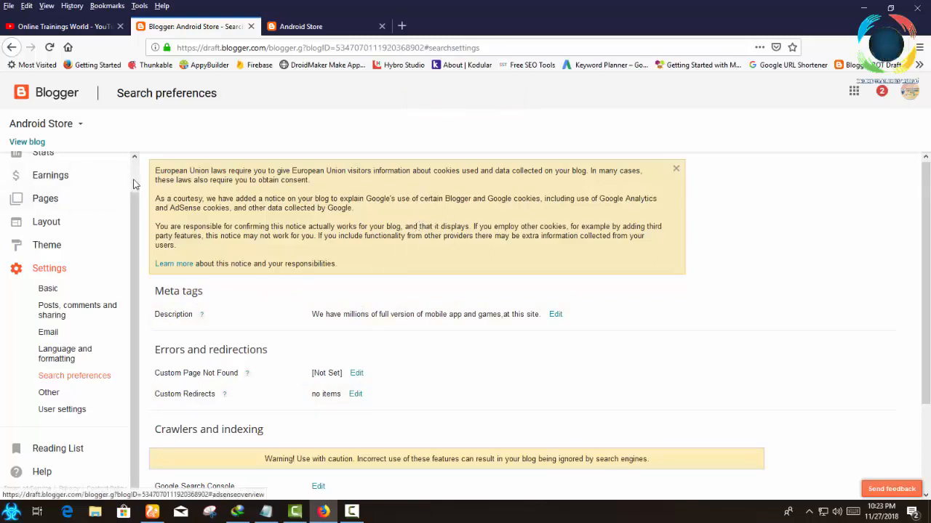
View the Custom Page Not Found and Custom Redirects editors, cancelling each without entering anything.
{"action": "scroll", "coordinate": [133, 185], "scroll_direction": "up", "scroll_amount": 1}
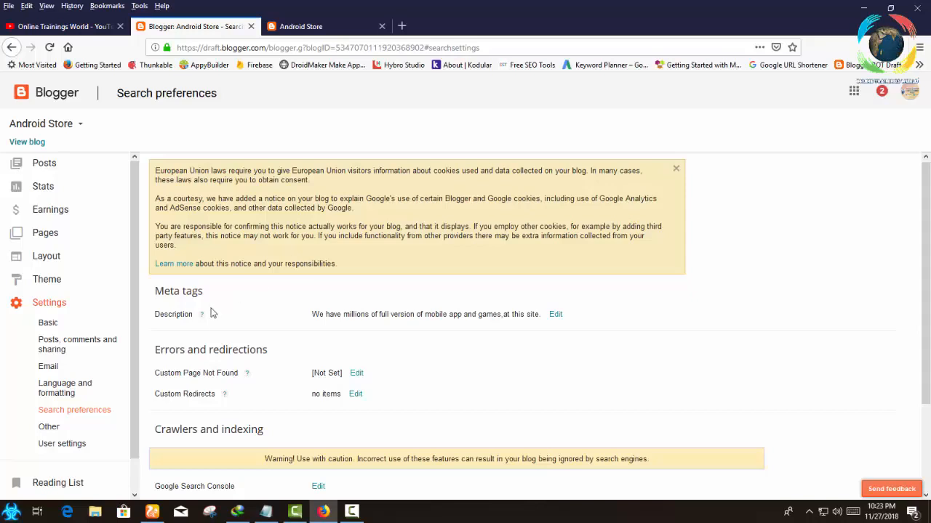
{"action": "left_click", "coordinate": [358, 374]}
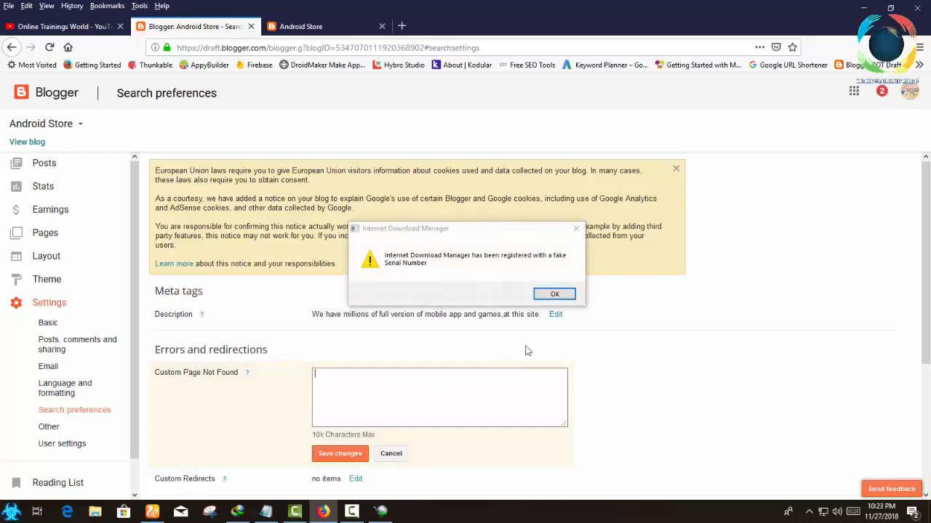
{"action": "left_click", "coordinate": [555, 294]}
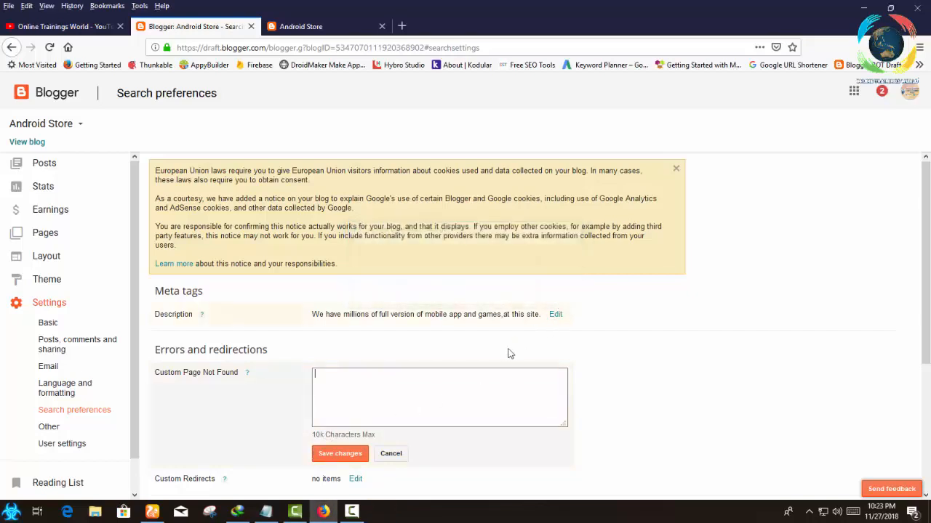
{"action": "left_click", "coordinate": [391, 454]}
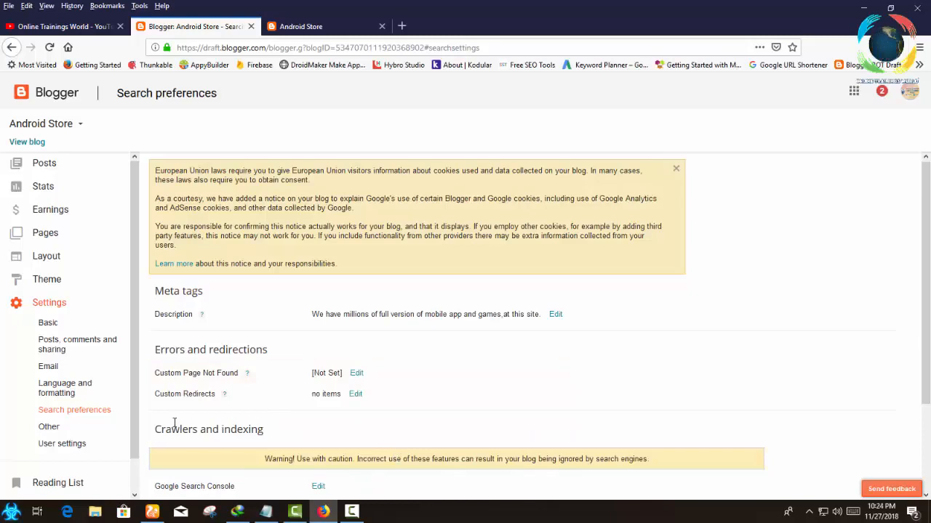
{"action": "left_click", "coordinate": [356, 394]}
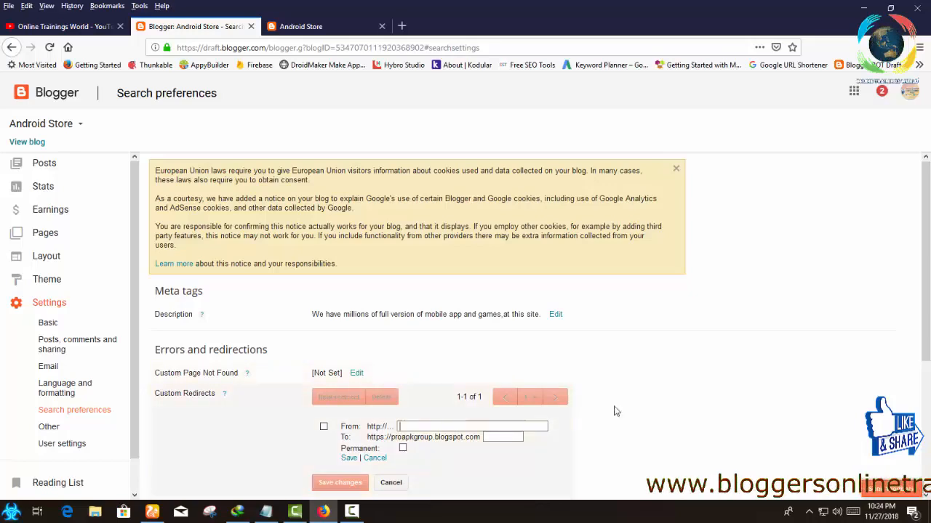
{"action": "scroll", "coordinate": [596, 409], "scroll_direction": "down", "scroll_amount": 3}
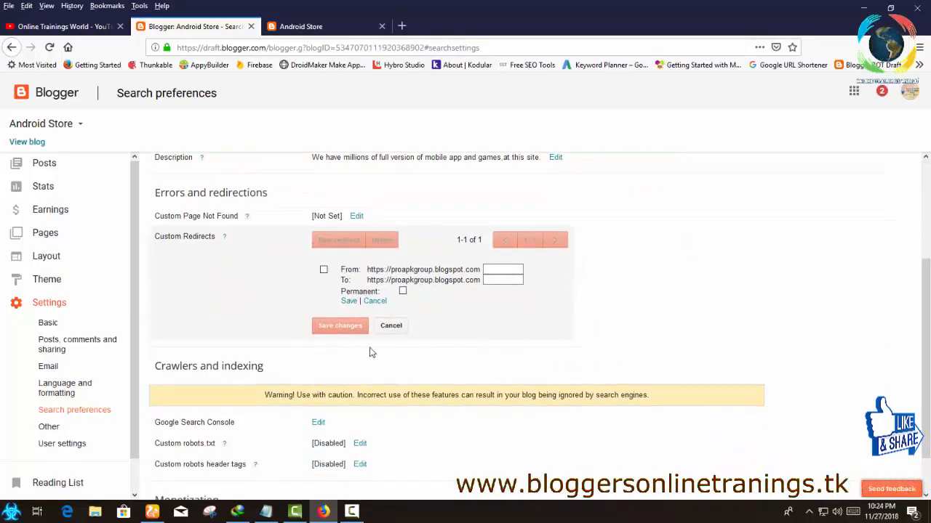
{"action": "left_click", "coordinate": [391, 328]}
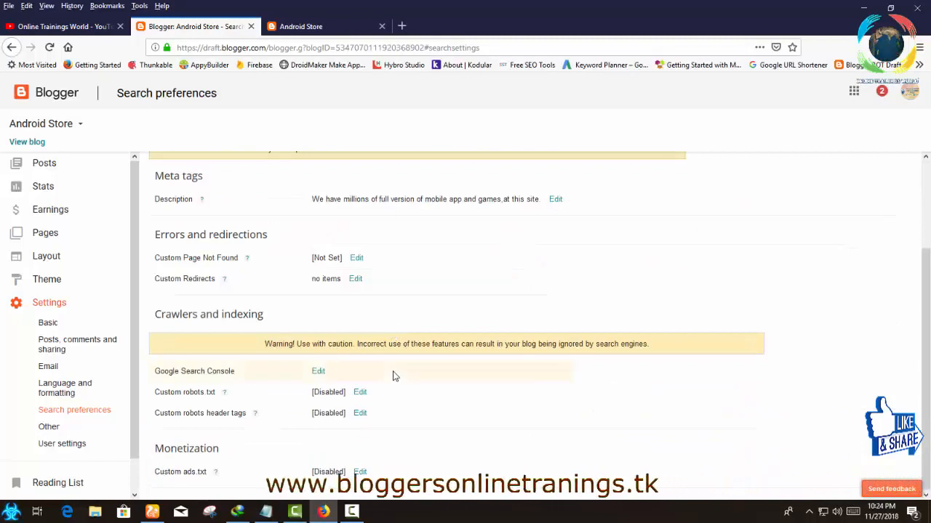
Open Google Search Console from the crawlers and indexing settings, return to the blog settings and close the new page.
{"action": "left_click", "coordinate": [320, 373]}
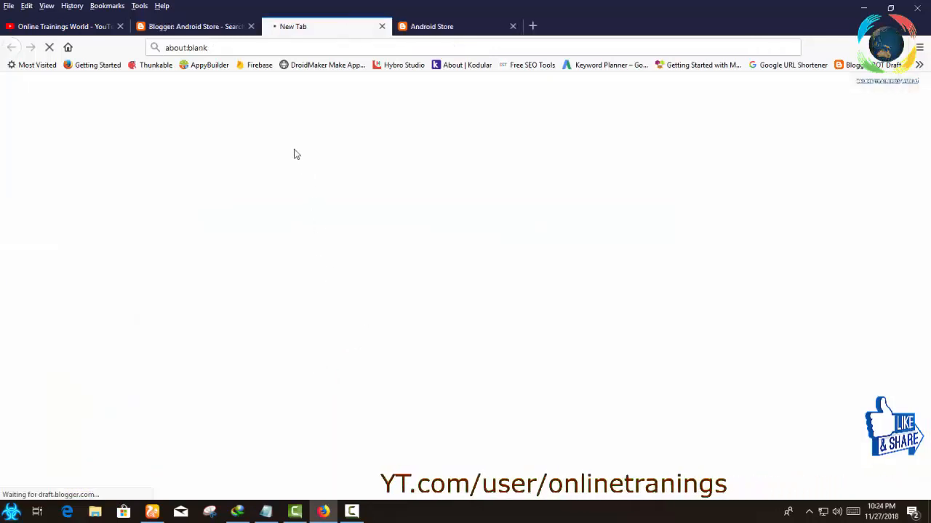
{"action": "left_click", "coordinate": [218, 27]}
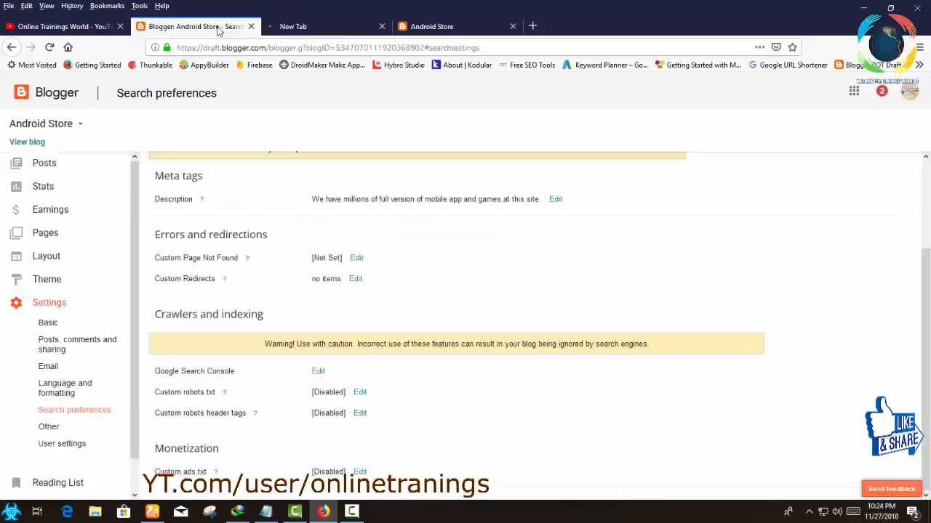
{"action": "left_click", "coordinate": [382, 27]}
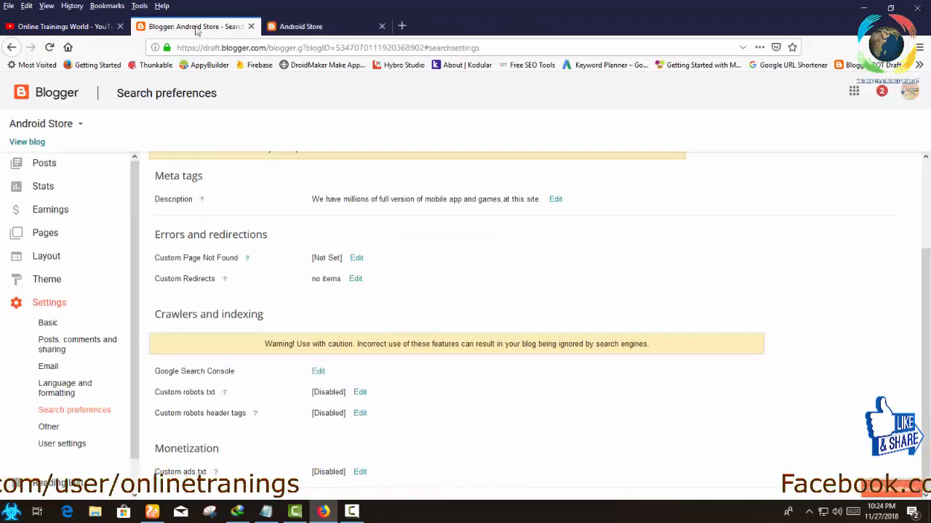
View the content field offered by enabling custom robots.txt, and cancel without saving.
{"action": "left_click", "coordinate": [359, 393]}
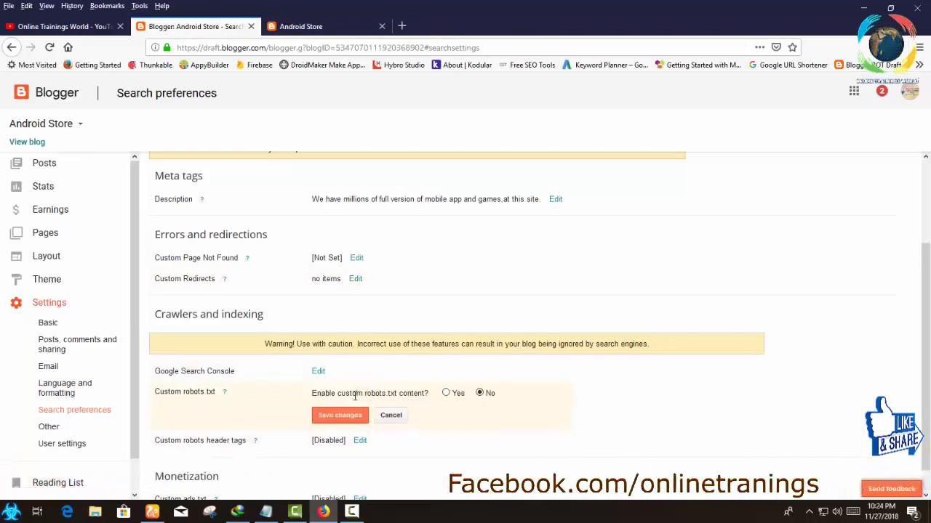
{"action": "left_click", "coordinate": [445, 392]}
{"action": "left_click", "coordinate": [425, 420]}
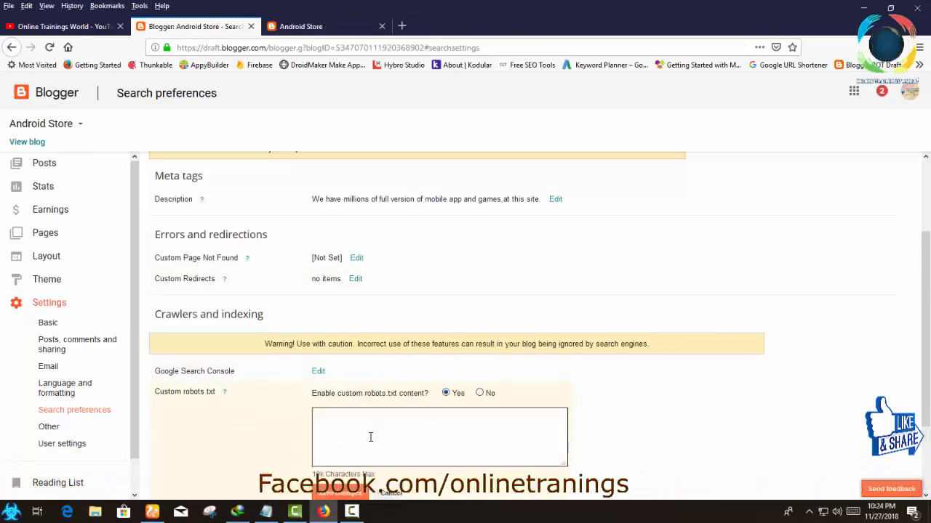
{"action": "scroll", "coordinate": [369, 437], "scroll_direction": "down", "scroll_amount": 3}
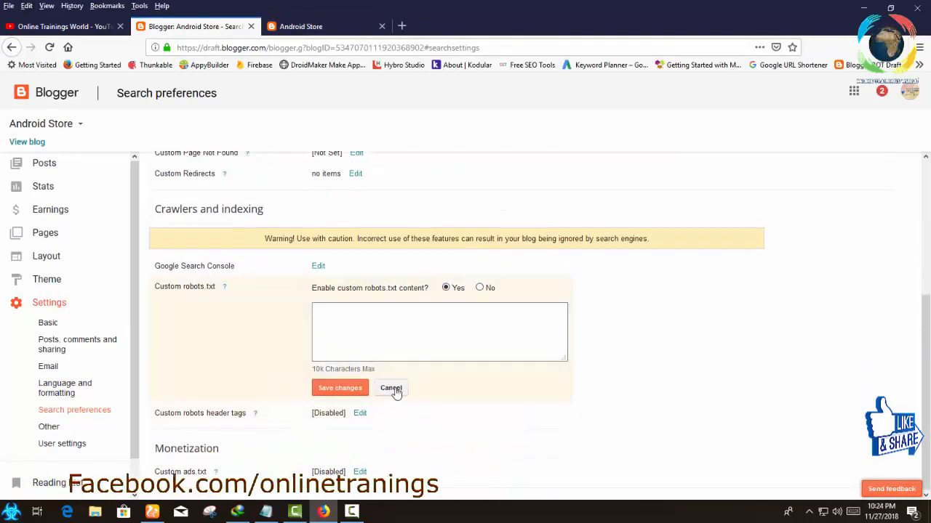
{"action": "left_click", "coordinate": [391, 388]}
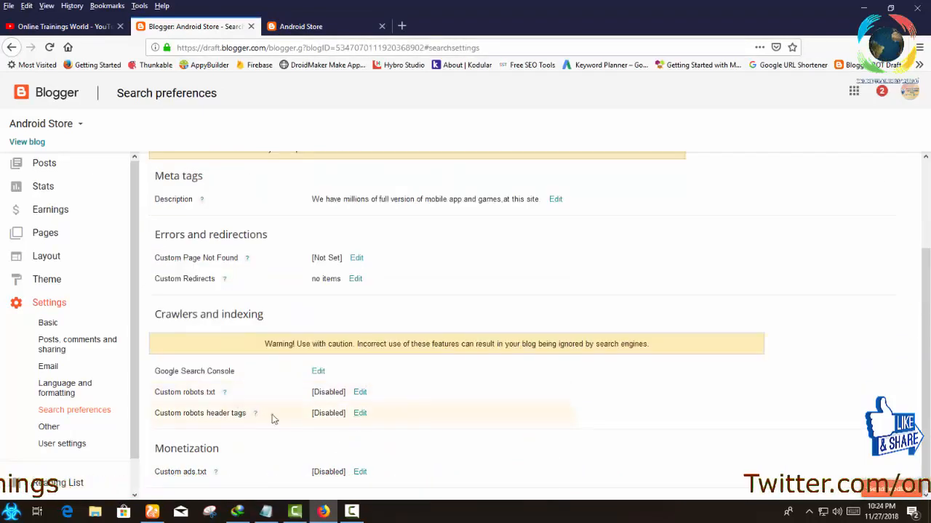
Enable custom robots header tags and select all and noodp for the home page.
{"action": "left_click", "coordinate": [360, 414]}
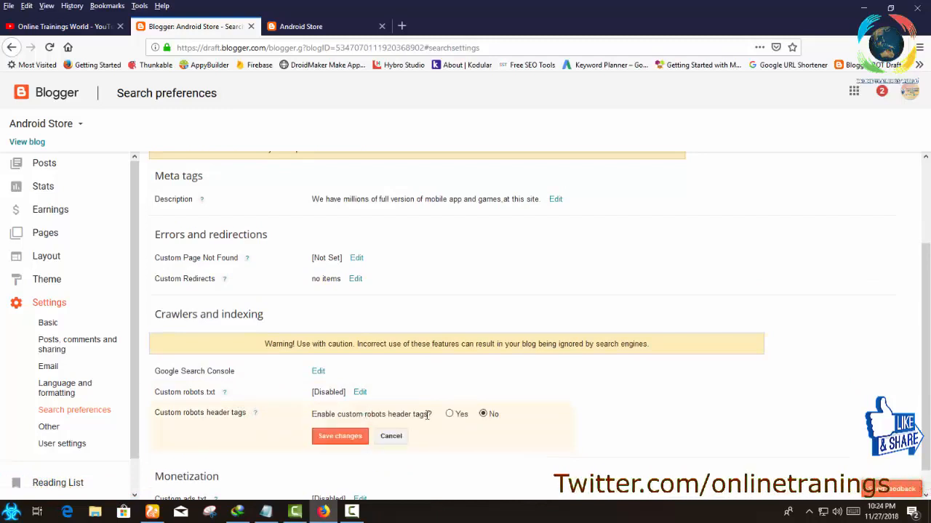
{"action": "left_click", "coordinate": [449, 413]}
{"action": "scroll", "coordinate": [429, 442], "scroll_direction": "down", "scroll_amount": 3}
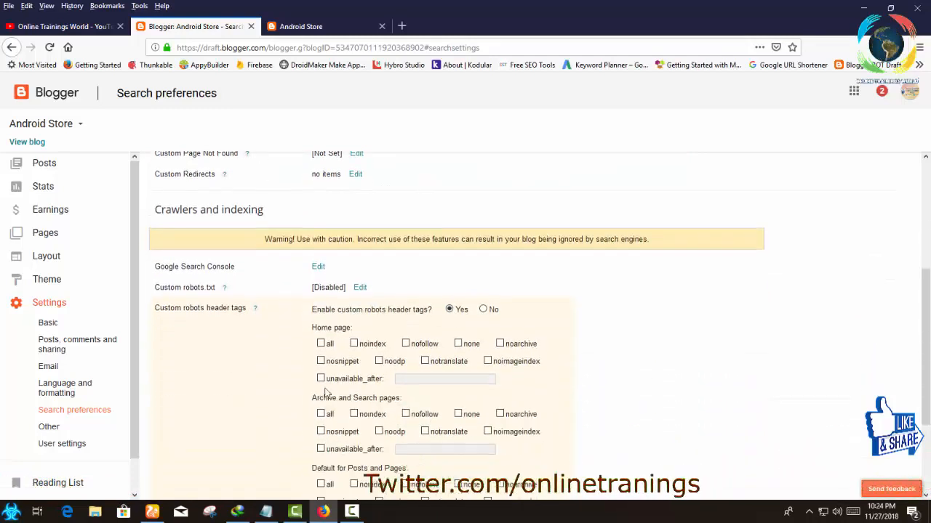
{"action": "left_click", "coordinate": [322, 345]}
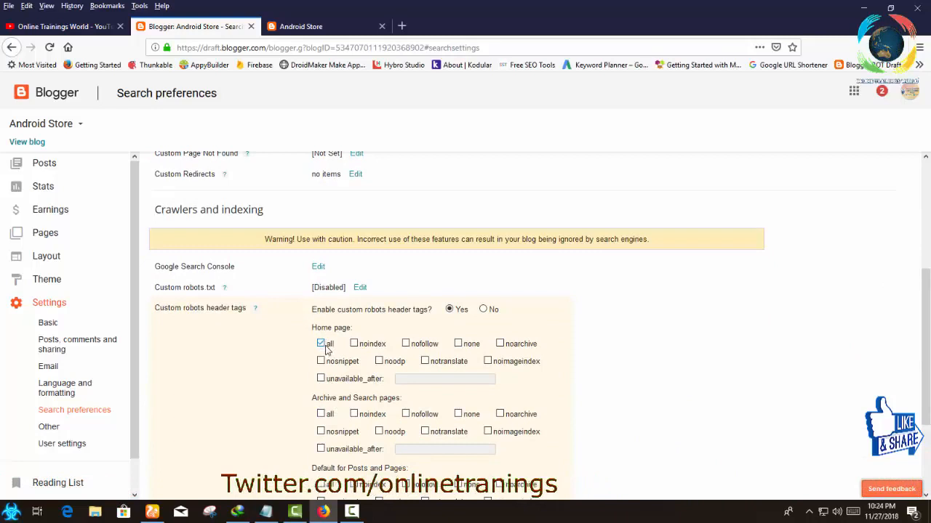
{"action": "left_click", "coordinate": [378, 362]}
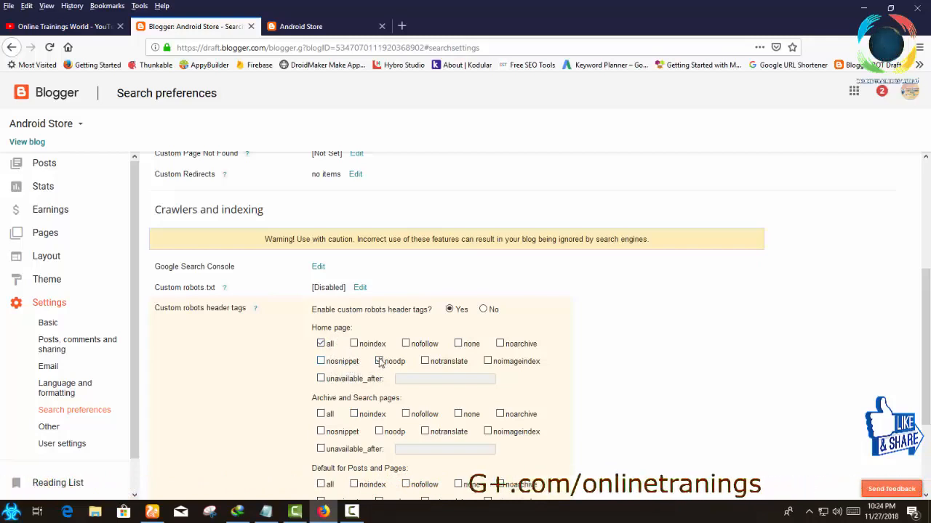
Select noindex and noodp for archive and search pages, all and noodp for posts and pages, and save the robots header tags.
{"action": "left_click", "coordinate": [354, 414]}
{"action": "left_click", "coordinate": [380, 432]}
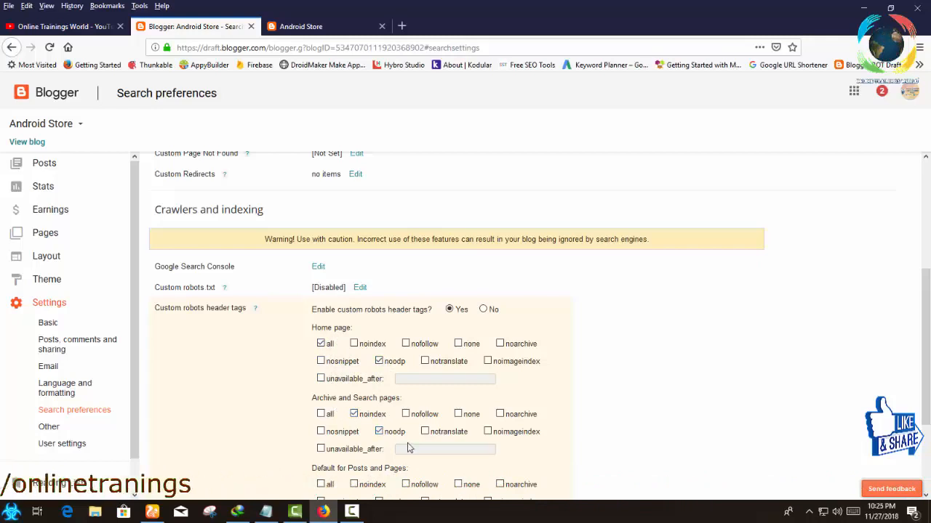
{"action": "scroll", "coordinate": [417, 448], "scroll_direction": "down", "scroll_amount": 3}
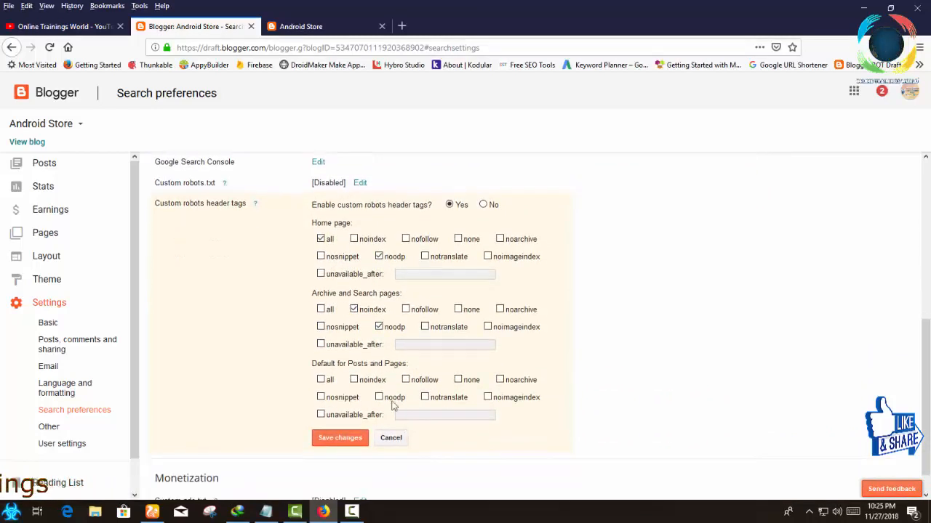
{"action": "left_click", "coordinate": [321, 381]}
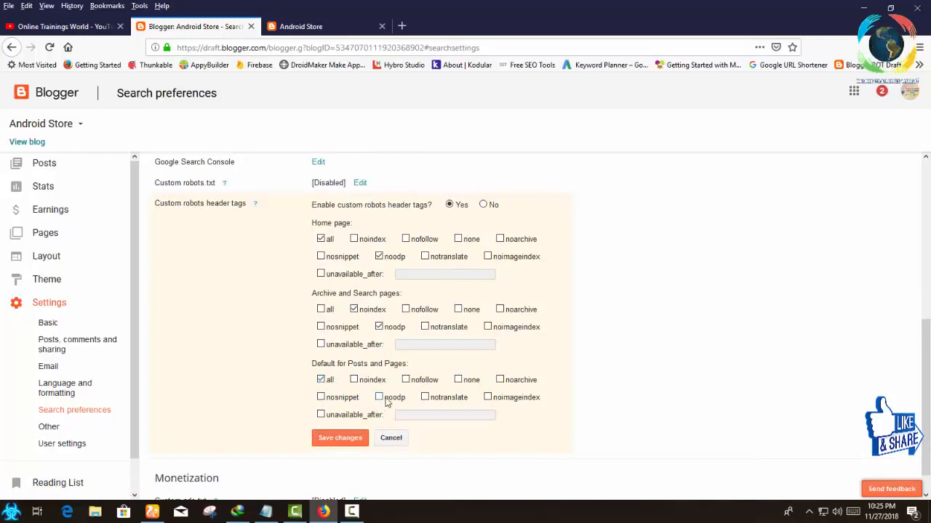
{"action": "left_click", "coordinate": [379, 397]}
{"action": "left_click", "coordinate": [354, 439]}
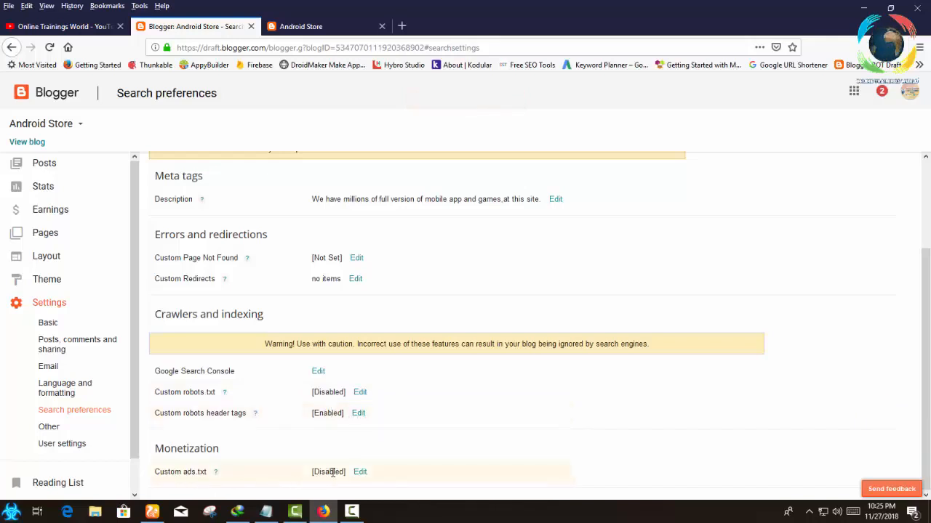
View the content field offered by enabling custom ads.txt under Monetization, and cancel without saving.
{"action": "left_click", "coordinate": [359, 472]}
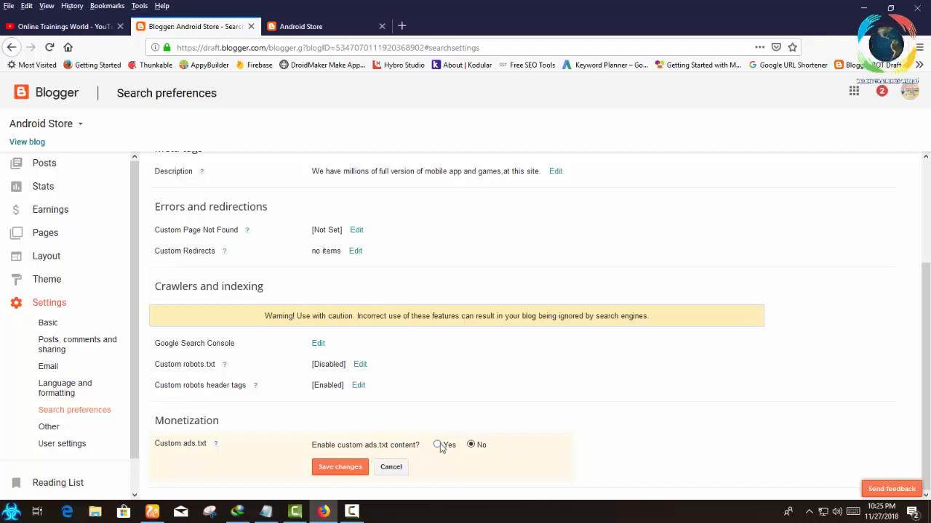
{"action": "left_click", "coordinate": [438, 446]}
{"action": "scroll", "coordinate": [405, 459], "scroll_direction": "down", "scroll_amount": 2}
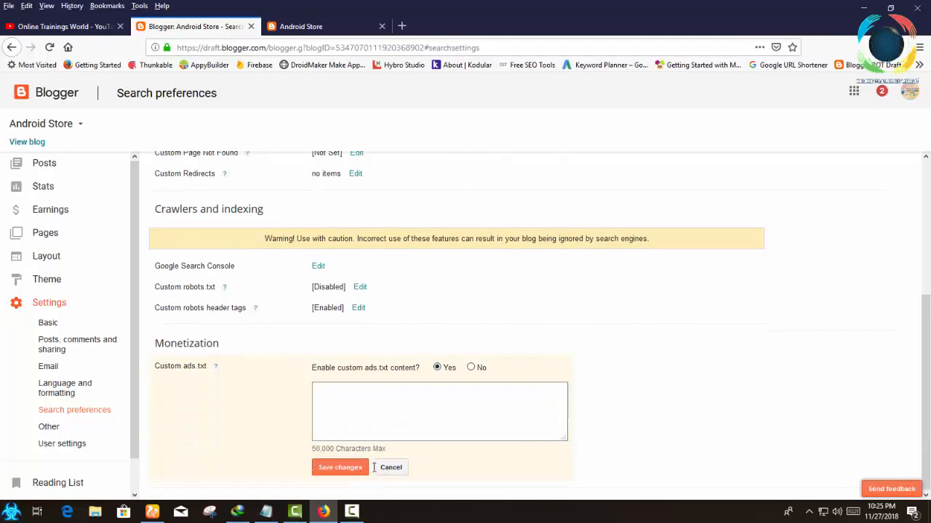
{"action": "left_click", "coordinate": [390, 468]}
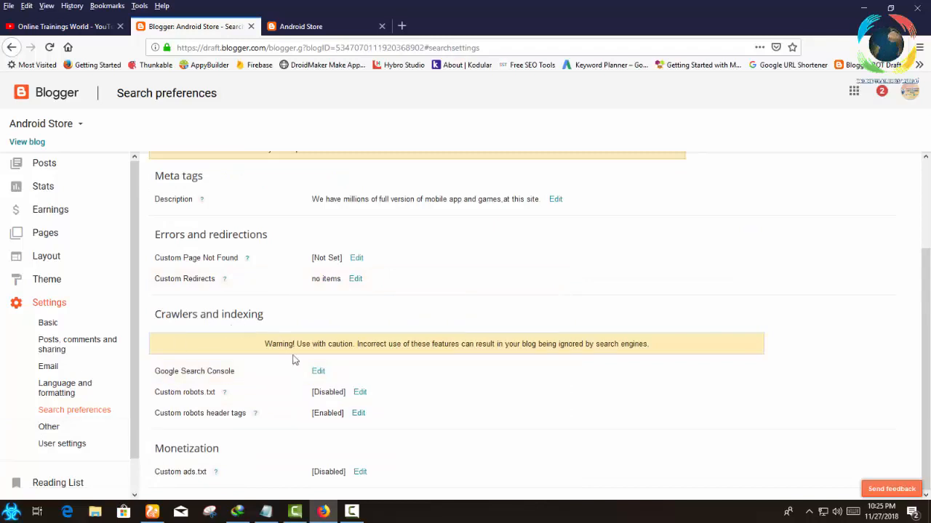
Review the blog's Other settings and its User settings, including the choices offered for Use Blogger Draft.
{"action": "left_click", "coordinate": [49, 427]}
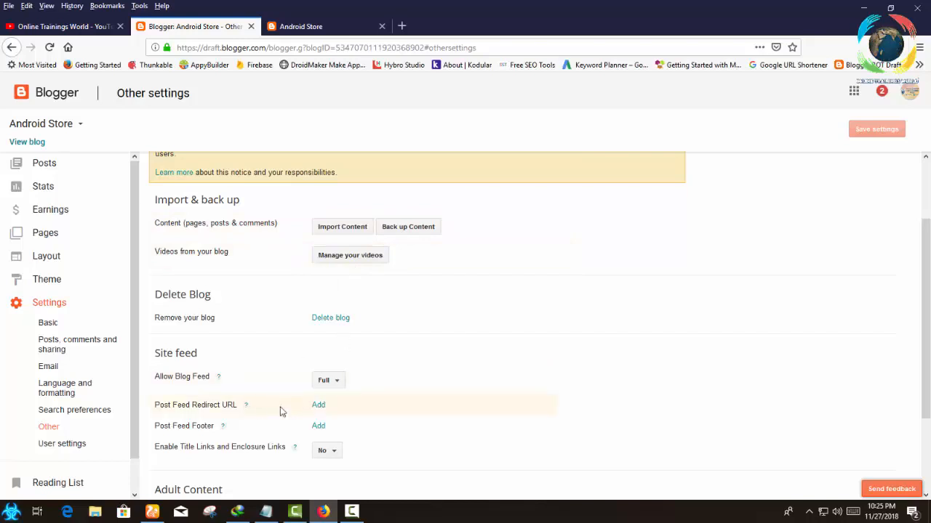
{"action": "scroll", "coordinate": [345, 392], "scroll_direction": "down", "scroll_amount": 3}
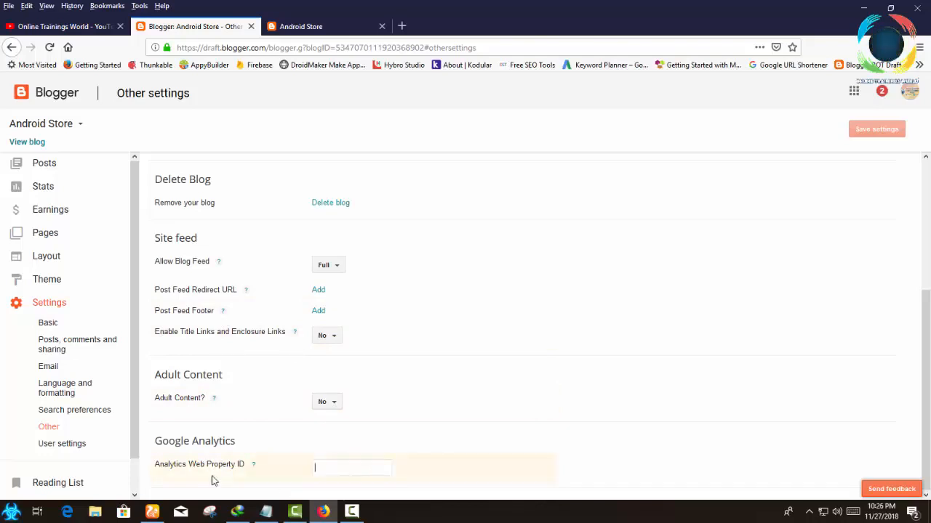
{"action": "left_click", "coordinate": [60, 443]}
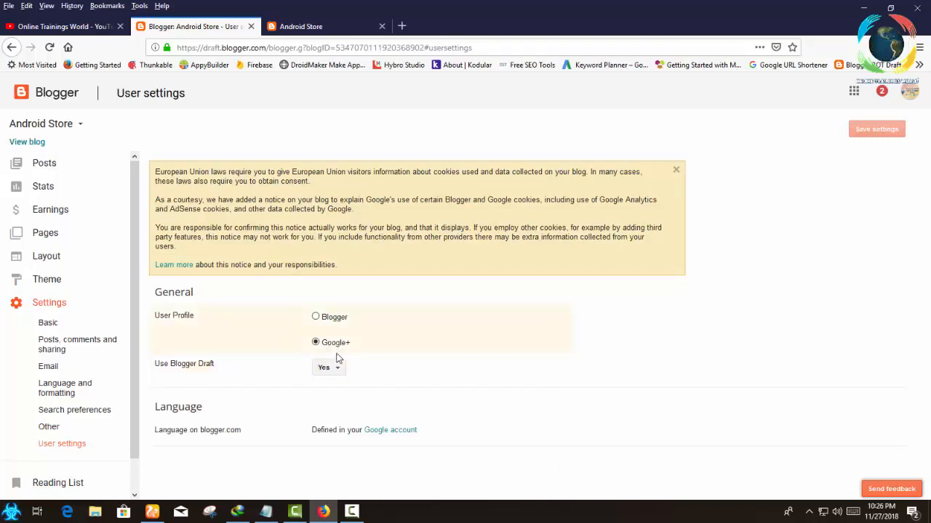
{"action": "left_click", "coordinate": [329, 367]}
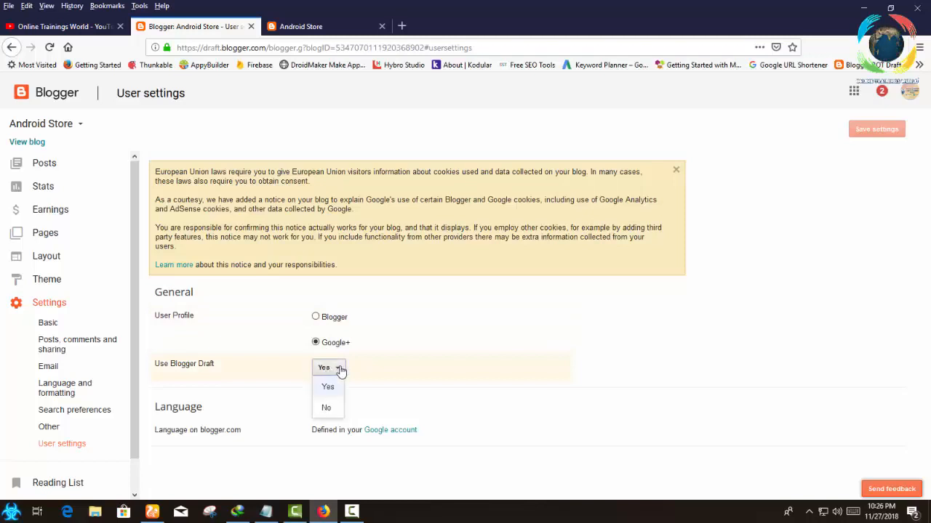
{"action": "left_click", "coordinate": [342, 370]}
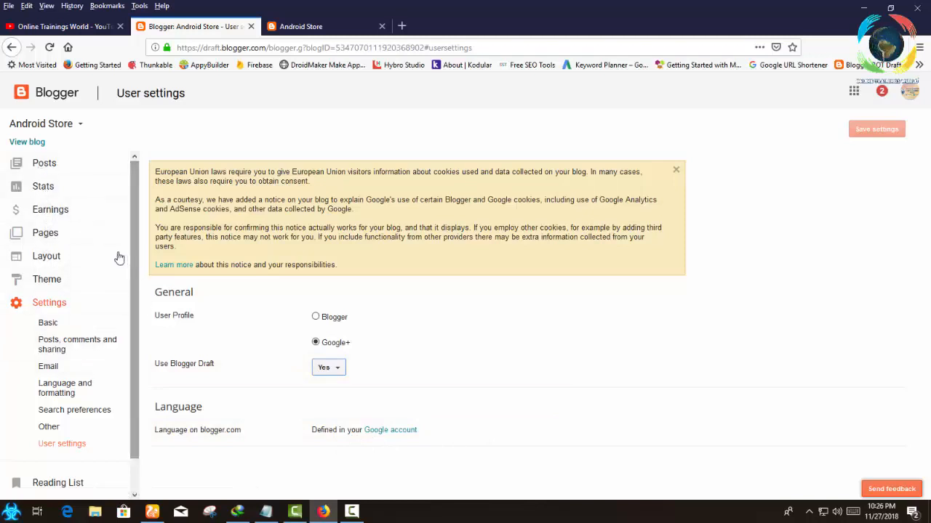
Start a new blog post and open its Search Description field in the post settings.
{"action": "left_click", "coordinate": [36, 145]}
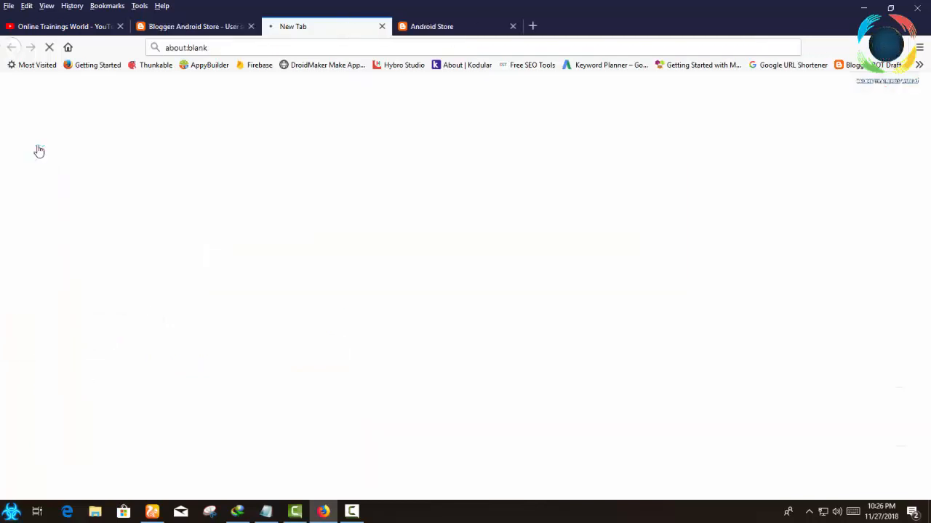
{"action": "left_click", "coordinate": [381, 26]}
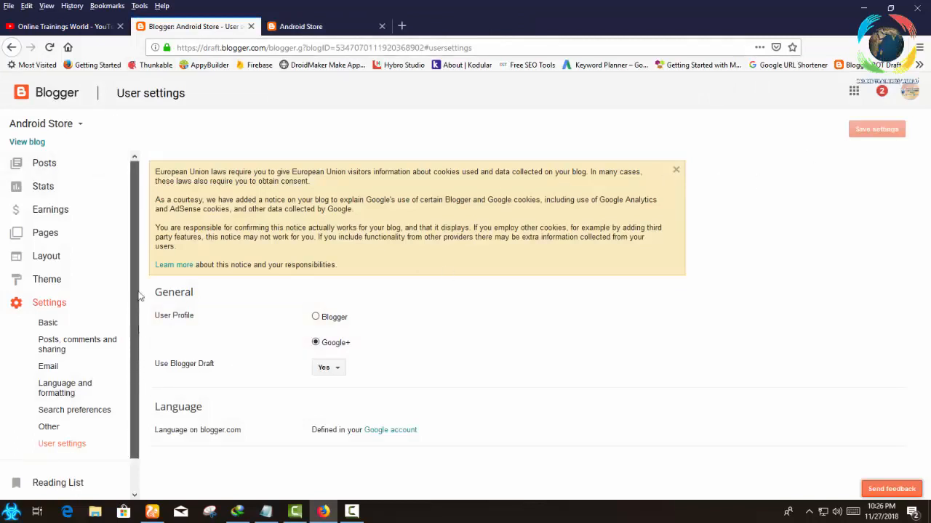
{"action": "left_click", "coordinate": [45, 164]}
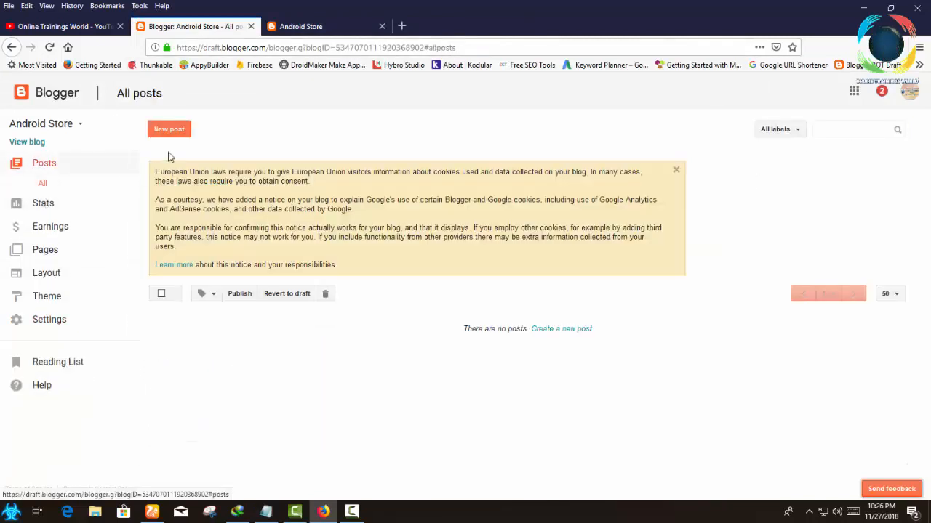
{"action": "left_click", "coordinate": [167, 130]}
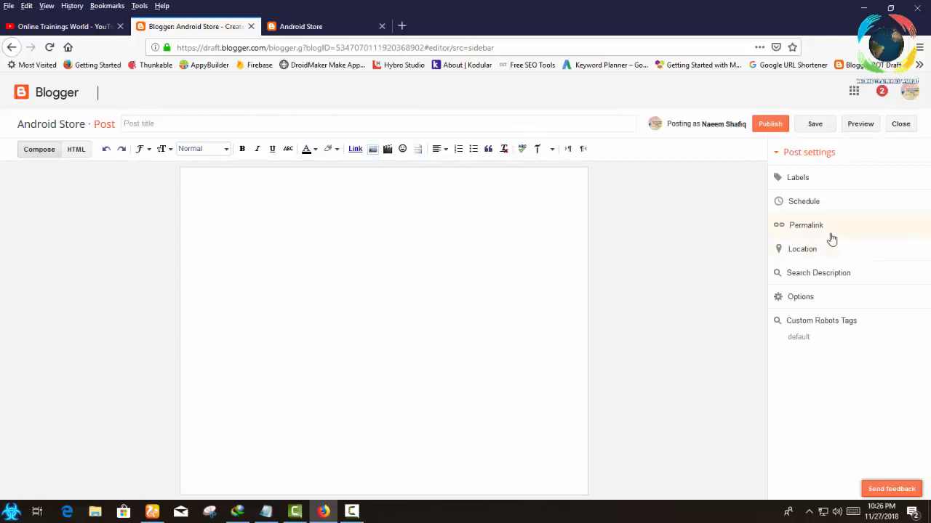
{"action": "left_click", "coordinate": [817, 274]}
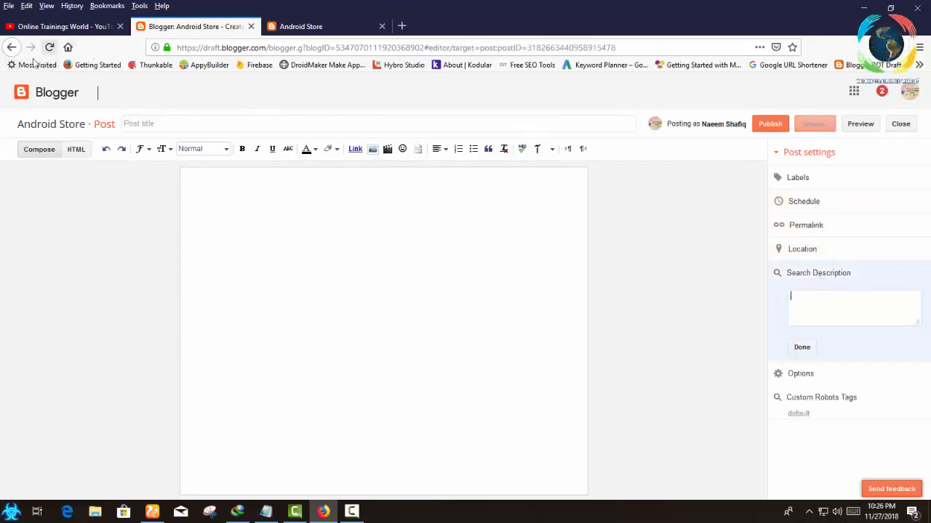
Open the Blogger dashboard in a separate tab and go to the blog's Search preferences.
{"action": "right_click", "coordinate": [58, 94]}
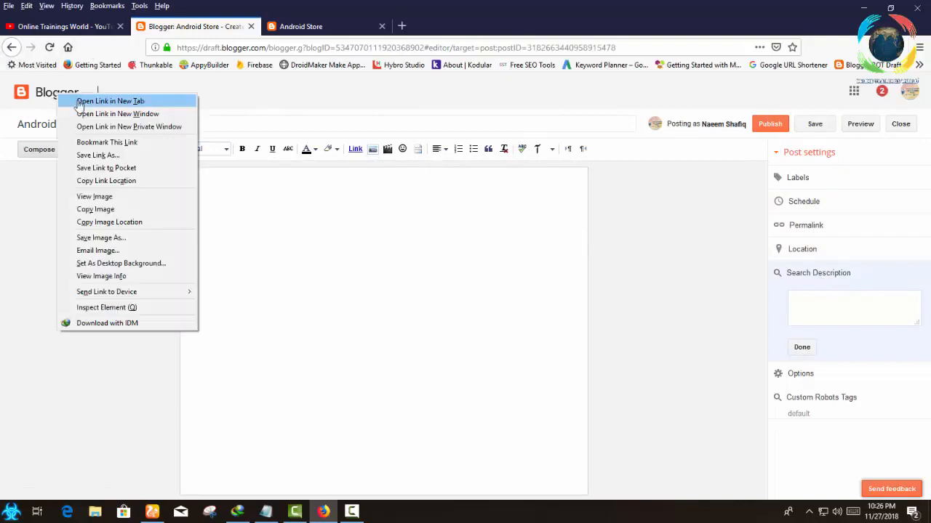
{"action": "left_click", "coordinate": [75, 103]}
{"action": "left_click", "coordinate": [351, 27]}
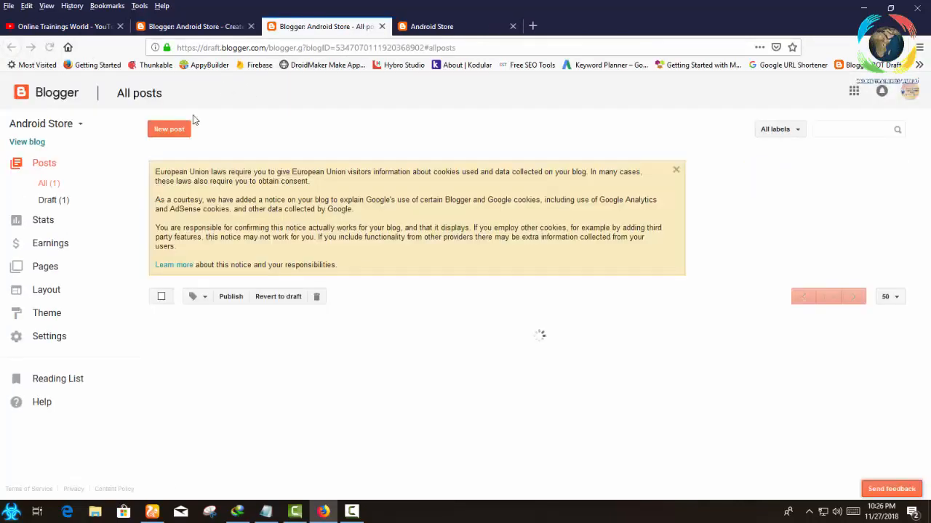
{"action": "left_click", "coordinate": [43, 338]}
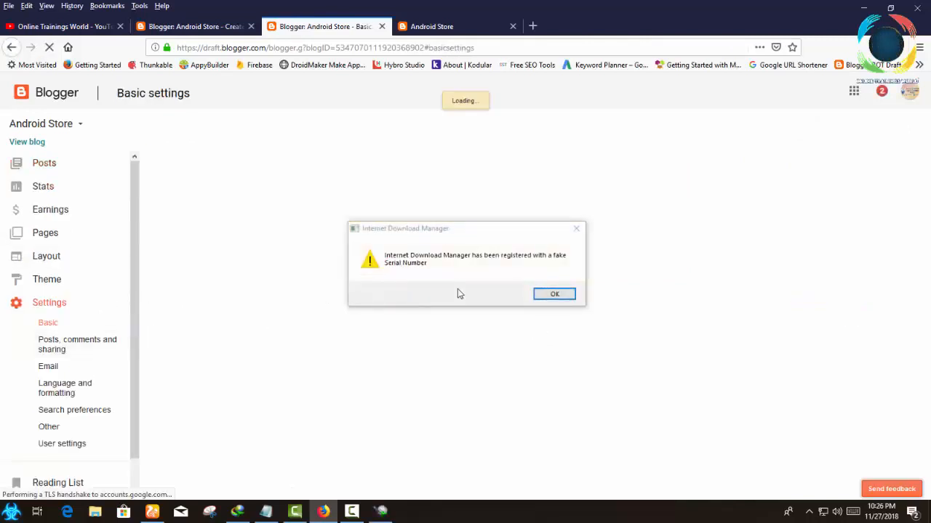
{"action": "left_click", "coordinate": [550, 293]}
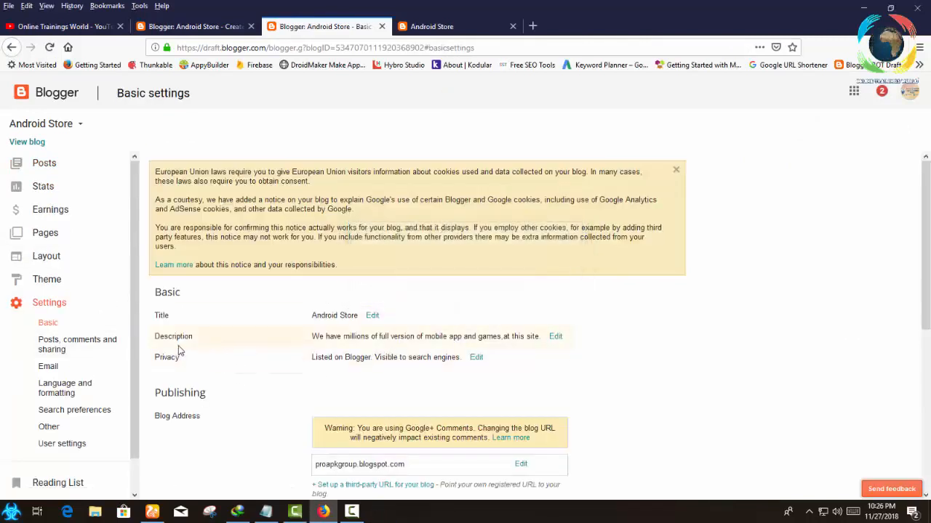
{"action": "left_click", "coordinate": [64, 412]}
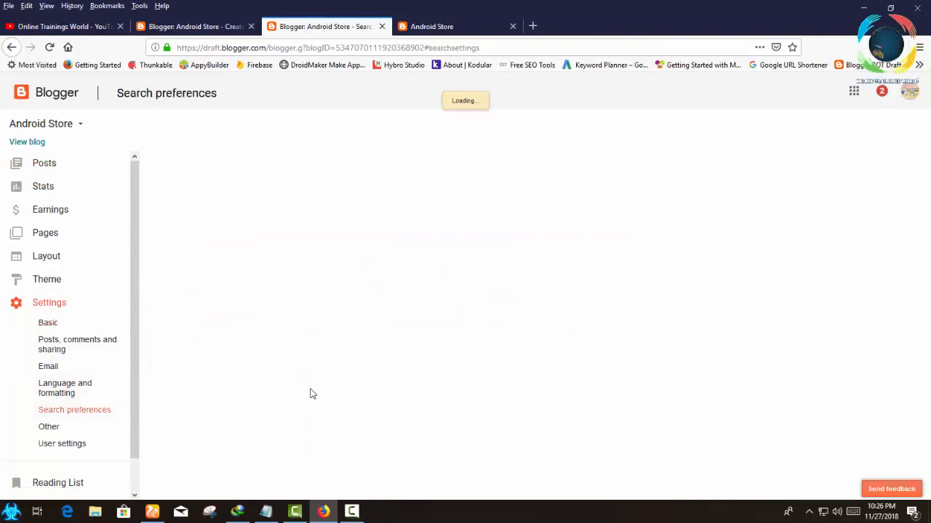
Clear the meta tag description, set Enable search description to No, and save the changes.
{"action": "left_click", "coordinate": [556, 317]}
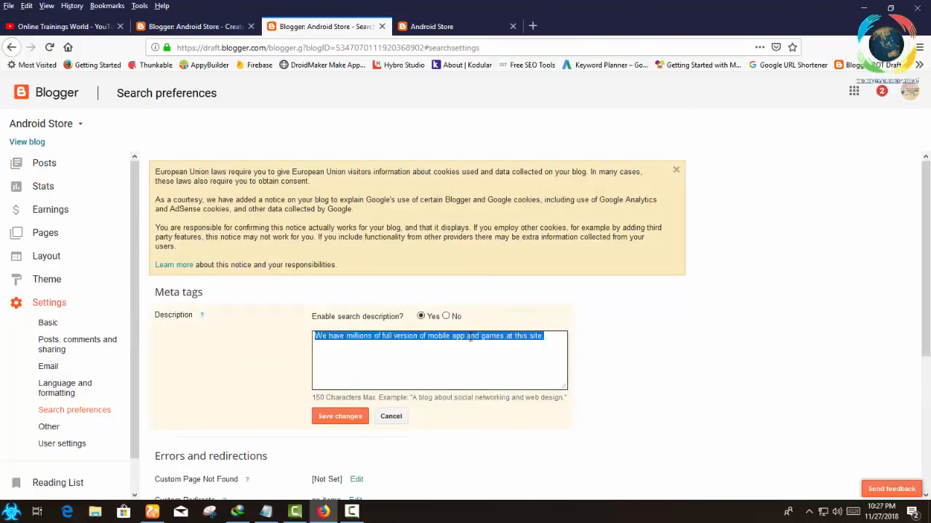
{"action": "left_click", "coordinate": [447, 317]}
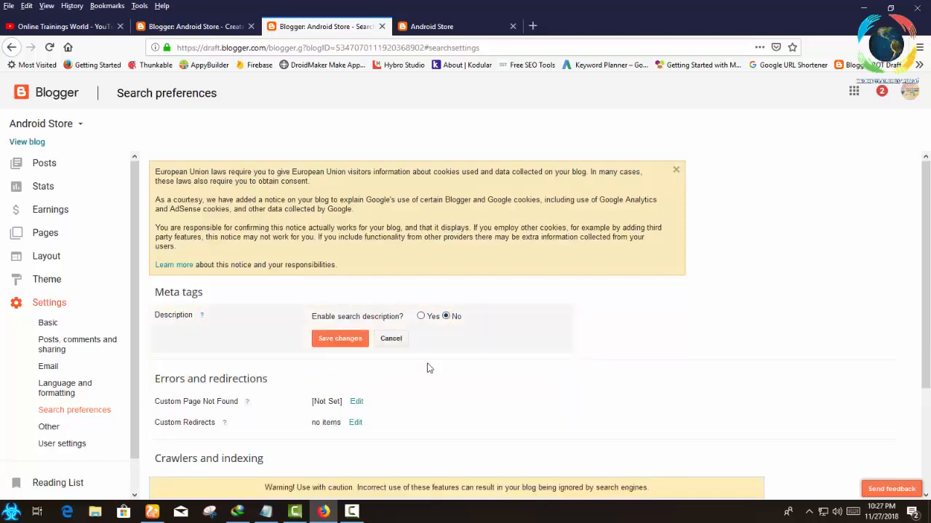
{"action": "left_click", "coordinate": [420, 317]}
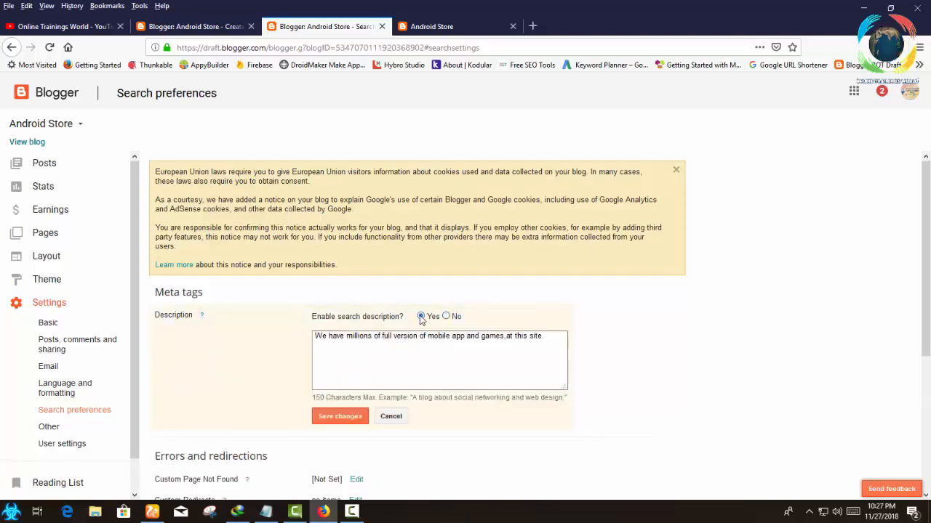
{"action": "key", "text": "ctrl+a"}
{"action": "left_click", "coordinate": [424, 340]}
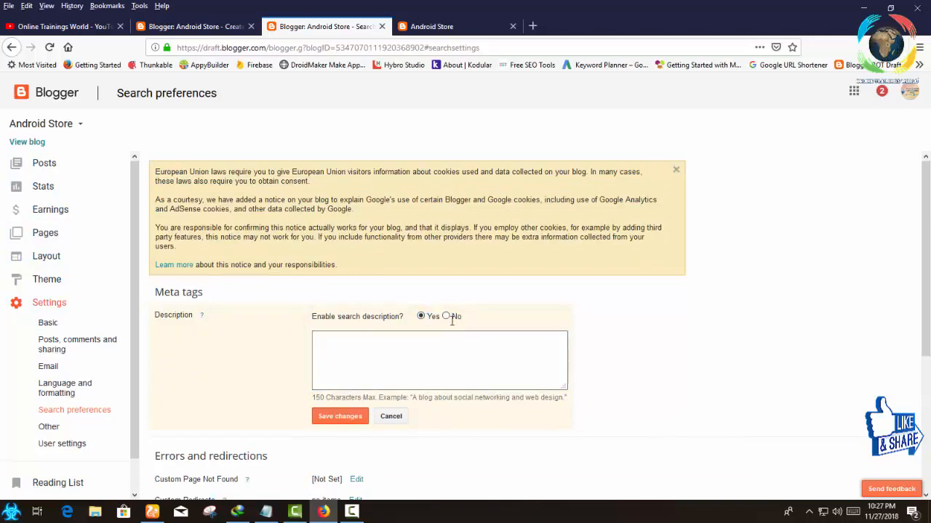
{"action": "left_click", "coordinate": [446, 317]}
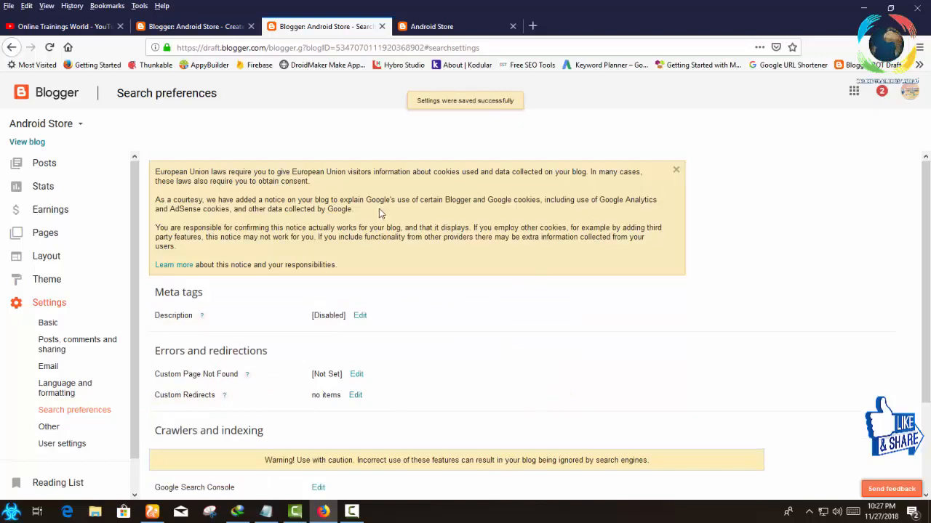
Return to the new post's editor and reload it to check which post settings are offered.
{"action": "left_click", "coordinate": [232, 26]}
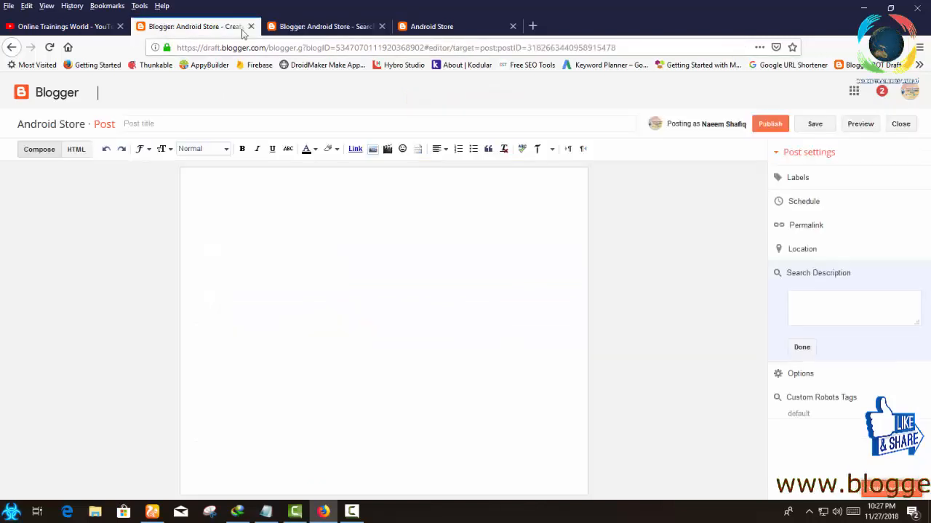
{"action": "left_click", "coordinate": [416, 47]}
{"action": "key", "text": "Return"}
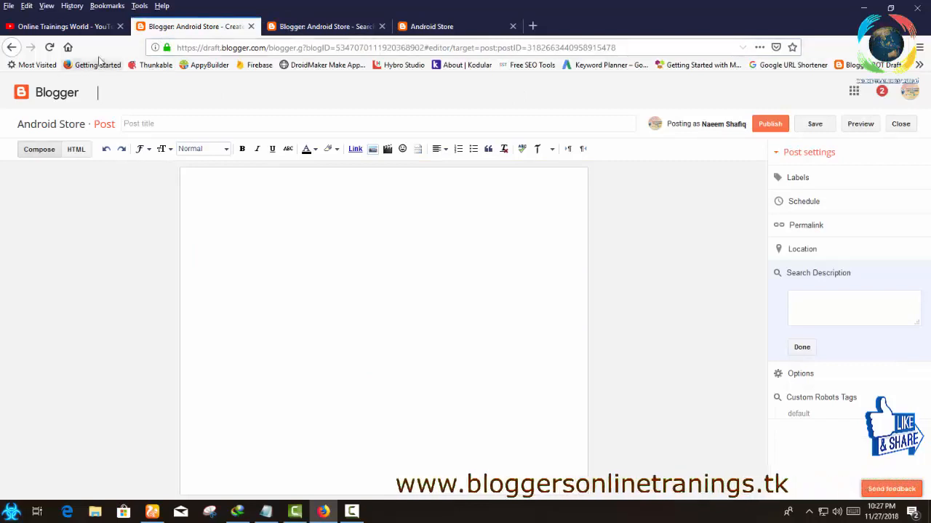
{"action": "left_click", "coordinate": [50, 48]}
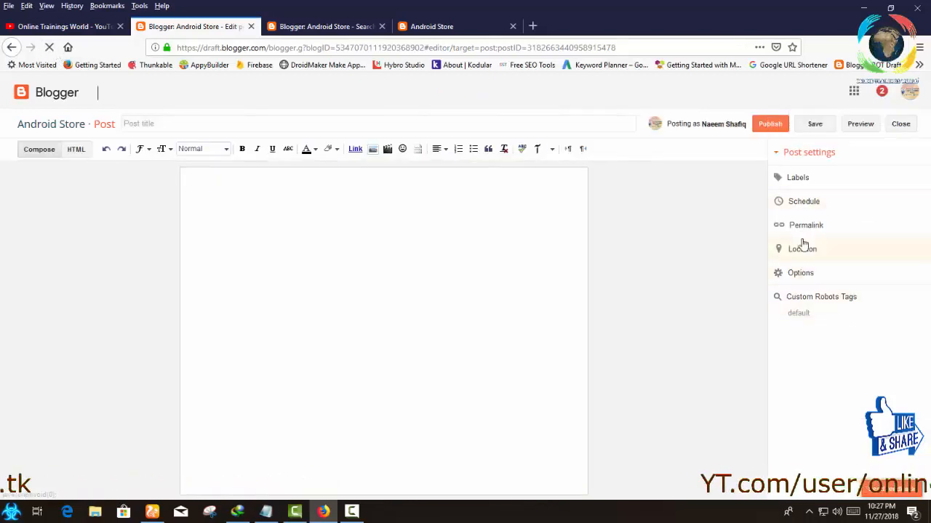
View the new post's label, schedule, permalink and location settings, ending on the permalink options.
{"action": "left_click", "coordinate": [807, 181]}
{"action": "left_click", "coordinate": [811, 284]}
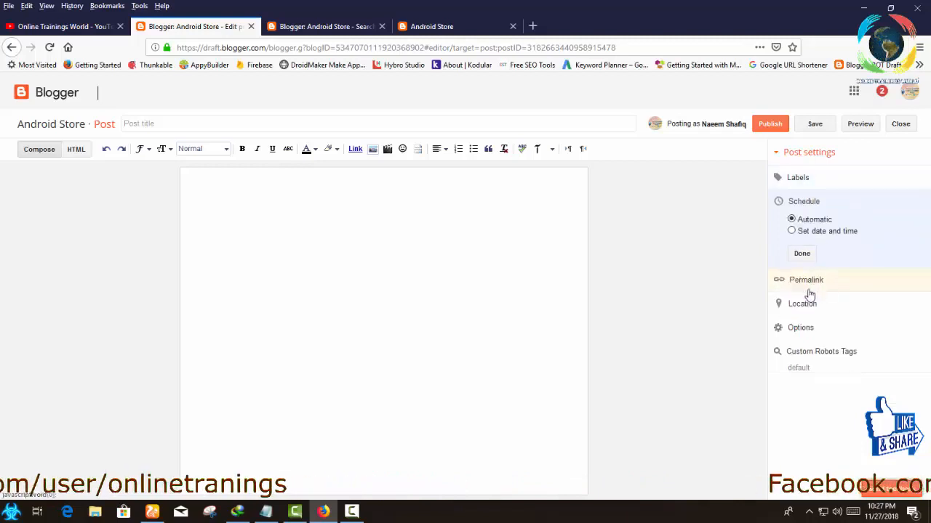
{"action": "left_click", "coordinate": [811, 288]}
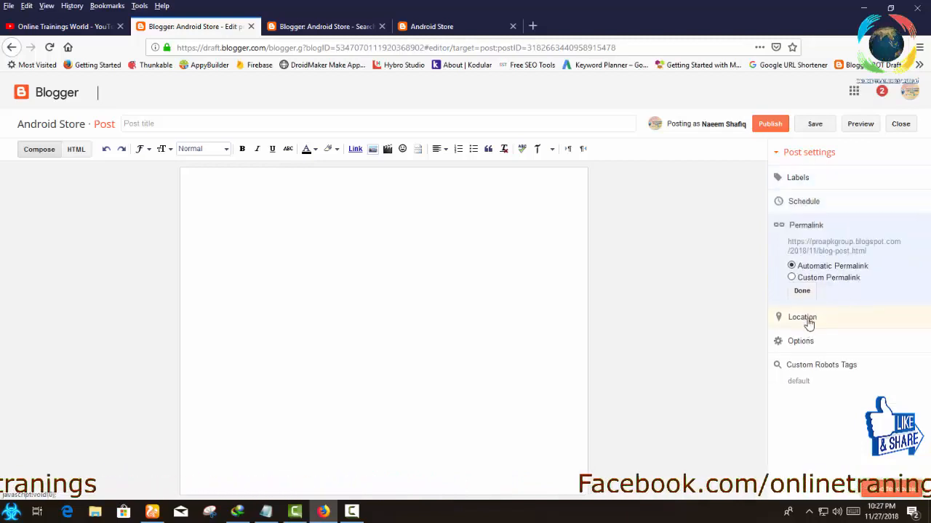
{"action": "left_click", "coordinate": [808, 323]}
{"action": "left_click", "coordinate": [812, 227]}
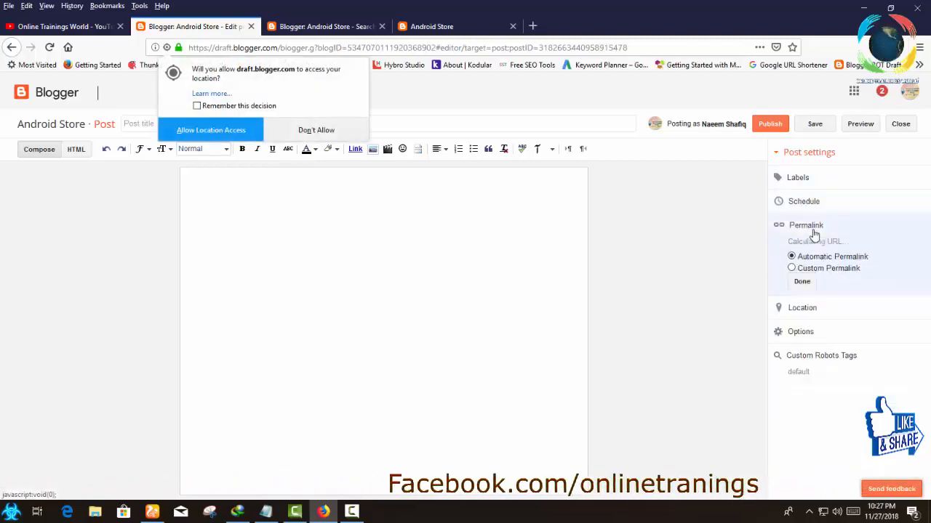